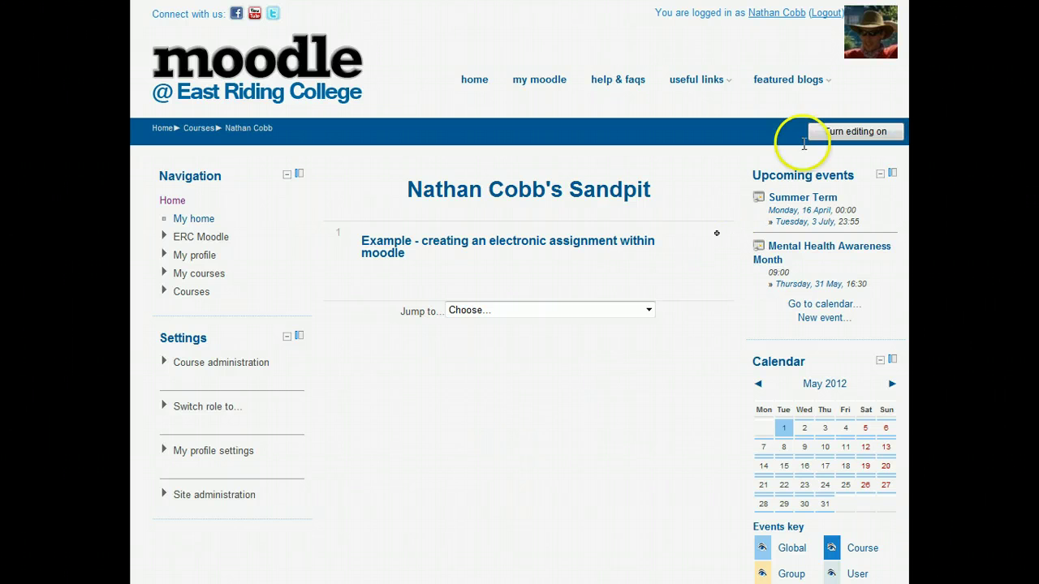
Turn course editing on and add an "Upload a single file" assignment to the electronic assignment example topic.
{"action": "left_click", "coordinate": [851, 135]}
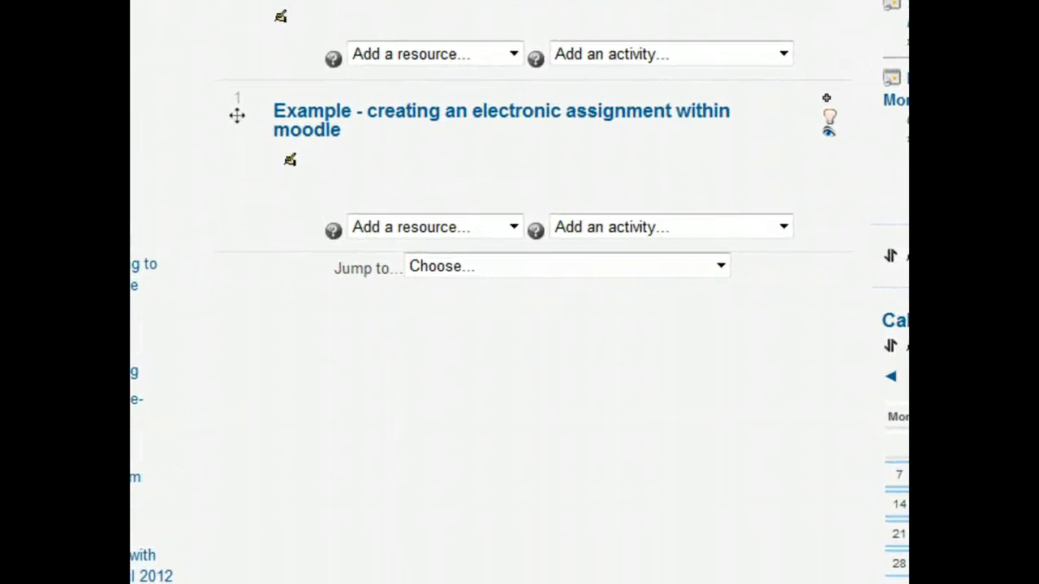
{"action": "left_click", "coordinate": [781, 228]}
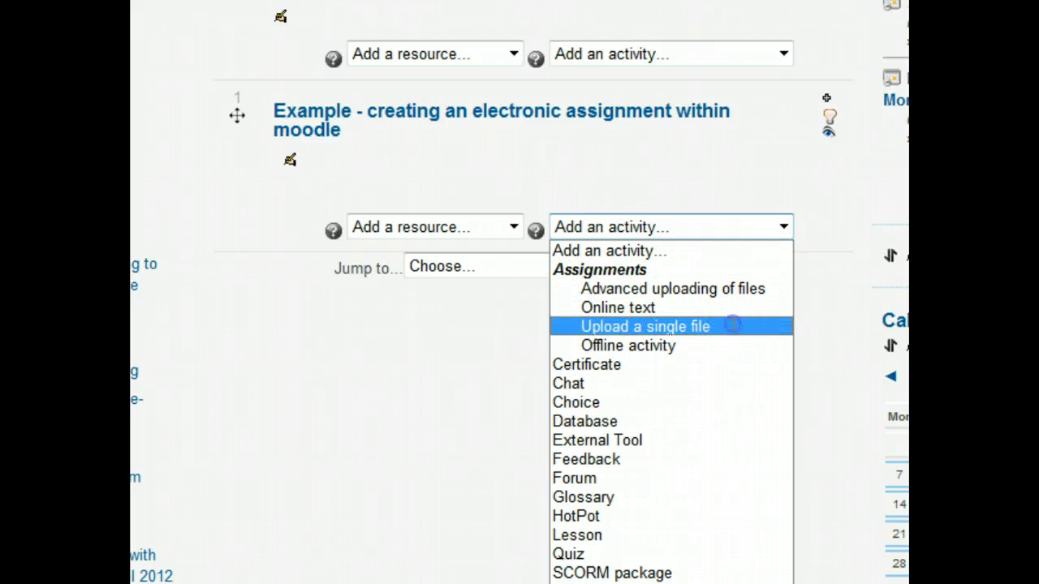
{"action": "left_click", "coordinate": [732, 327]}
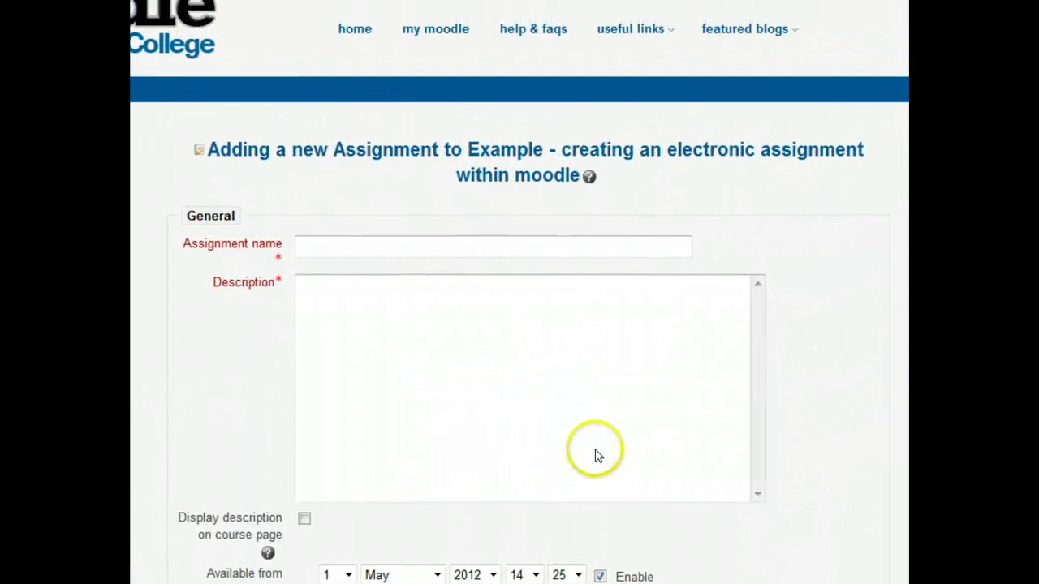
Name the assignment "Discuss the benefits of electronic assignment submission.".
{"action": "left_click", "coordinate": [386, 241]}
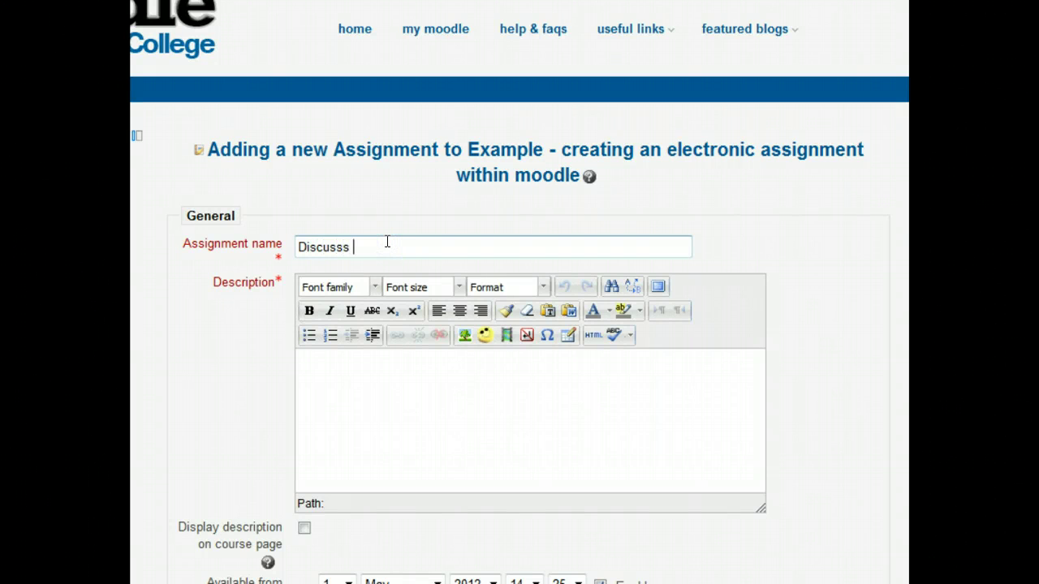
{"action": "type", "text": "Discuss the benefits of electronic"}
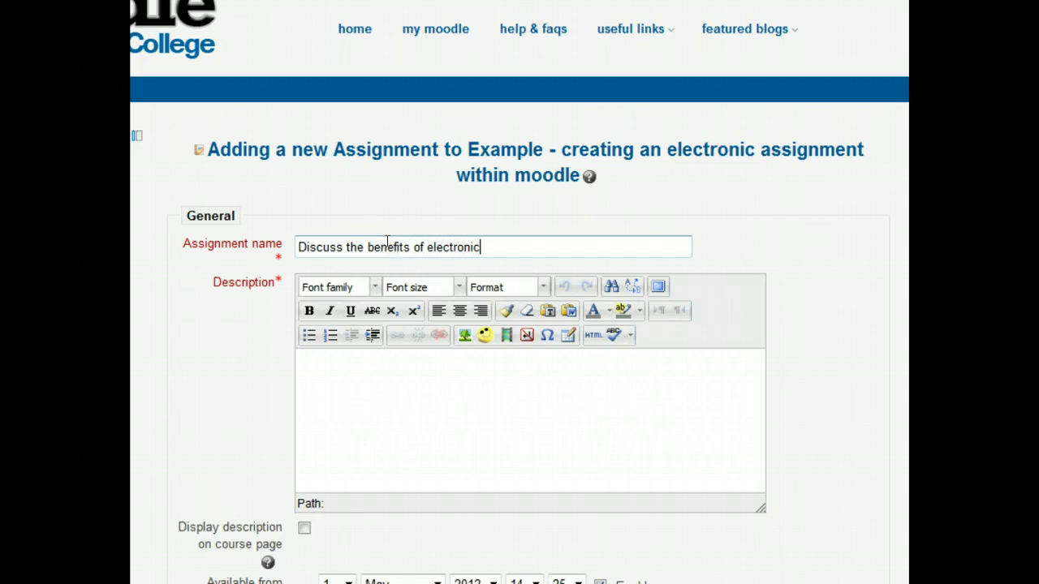
{"action": "type", "text": " assignment"}
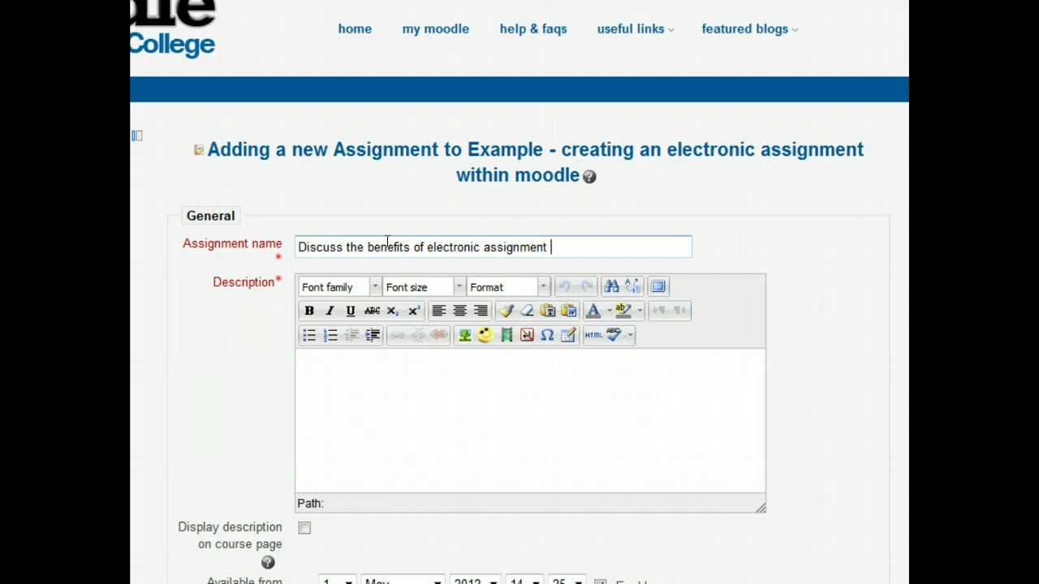
{"action": "type", "text": "ission."}
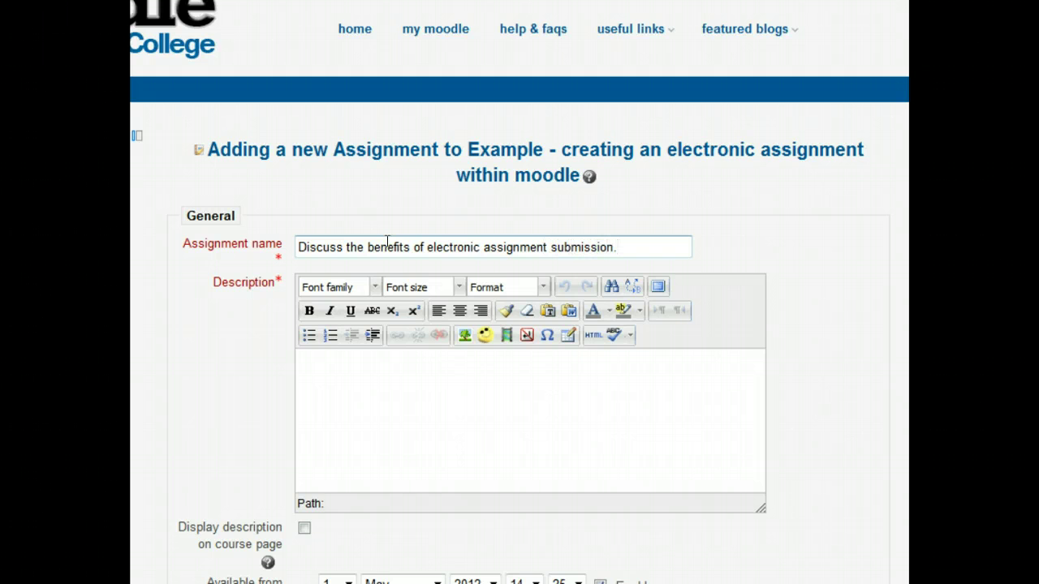
Enter the description "Discuss the benefits of using electronic assignments for teachers and learners.".
{"action": "left_click", "coordinate": [430, 433]}
{"action": "type", "text": "Di"}
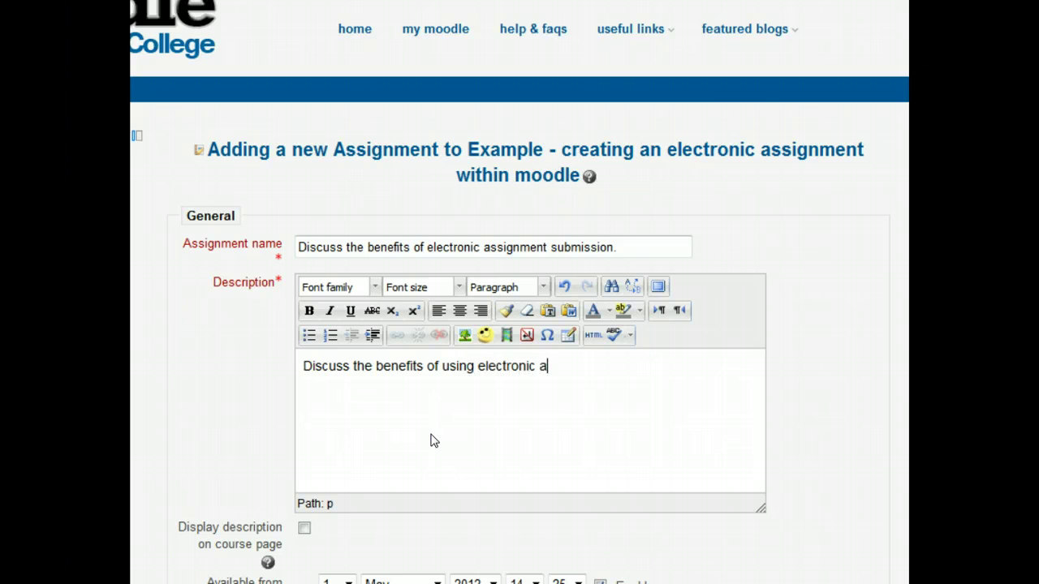
{"action": "type", "text": "gnments for "}
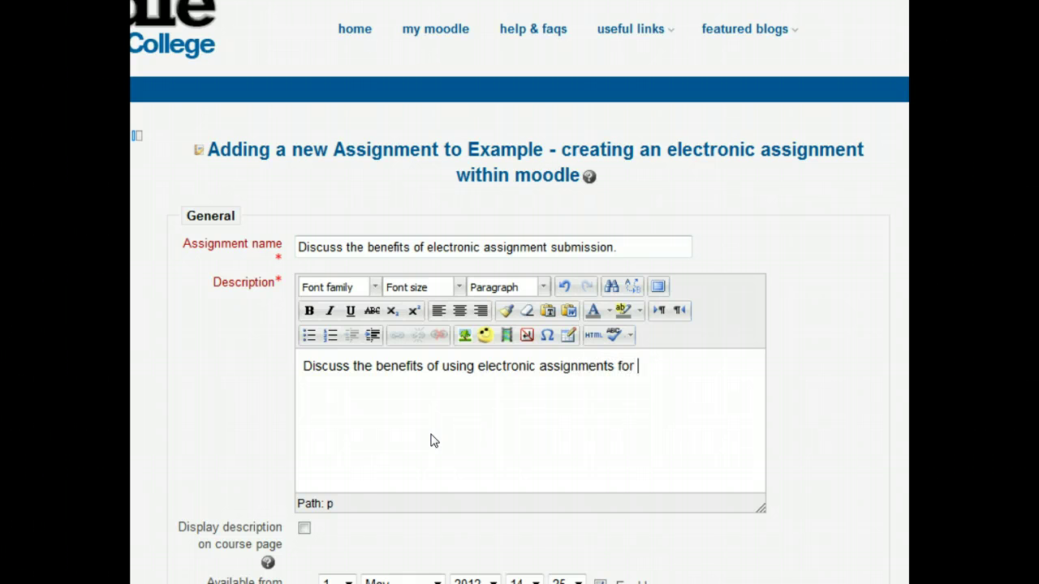
{"action": "type", "text": "teachers and lea"}
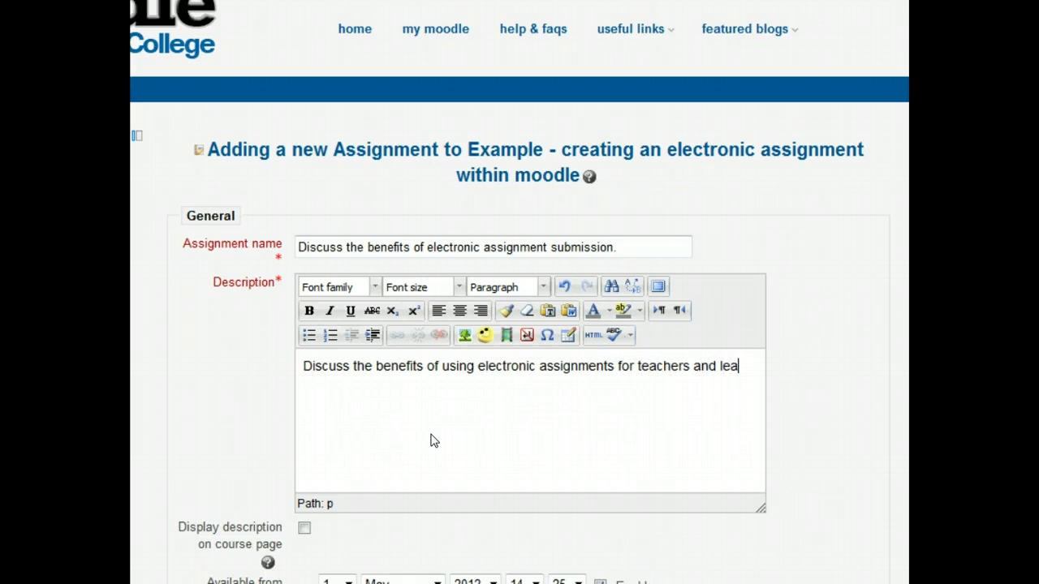
{"action": "type", "text": "rners."}
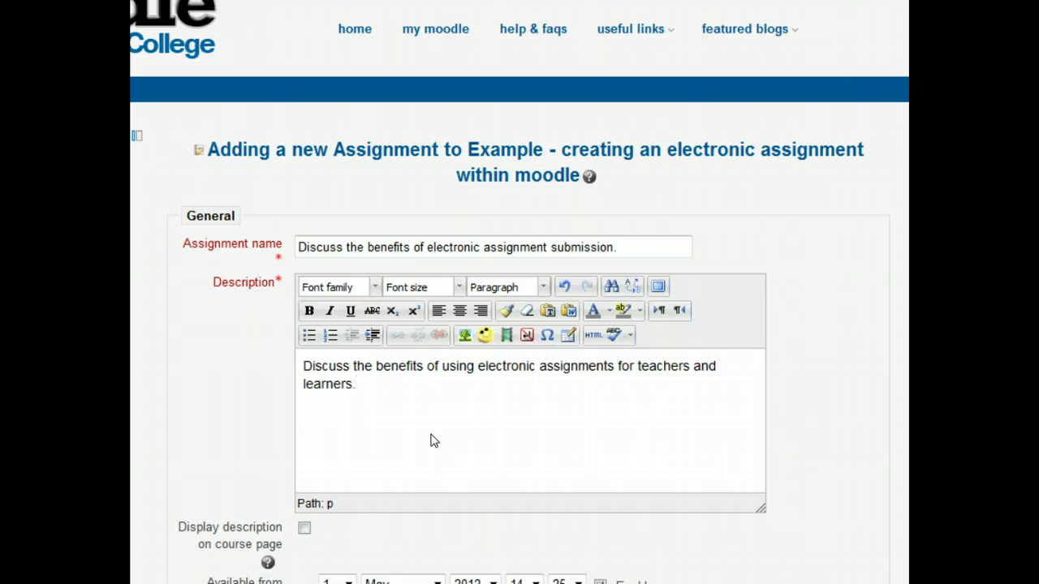
Add a second paragraph to the description reading "Download the full assignment brief".
{"action": "left_click", "coordinate": [404, 429]}
{"action": "type", "text": "load the"}
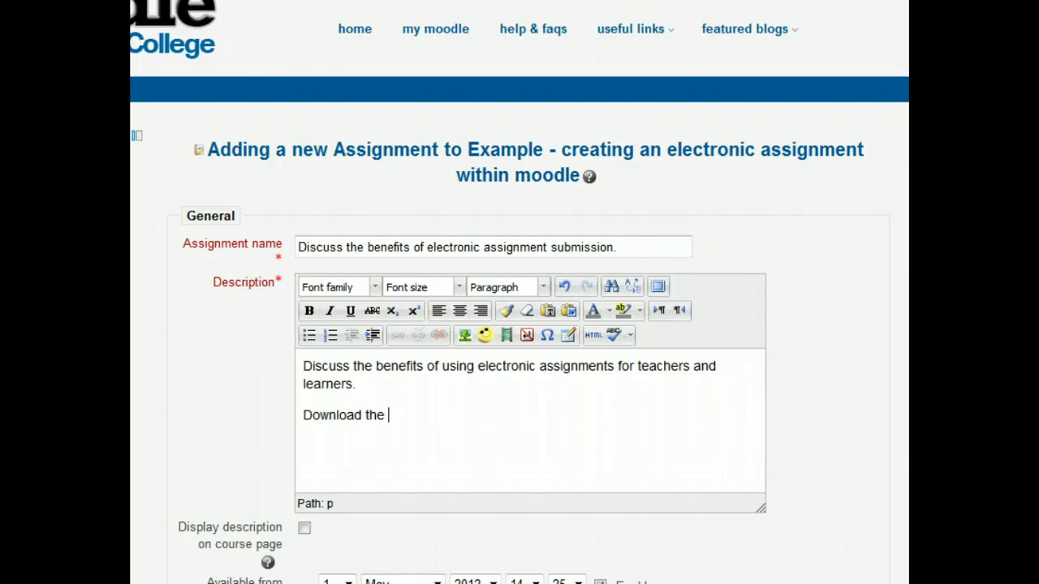
{"action": "type", "text": " full assignment brief"}
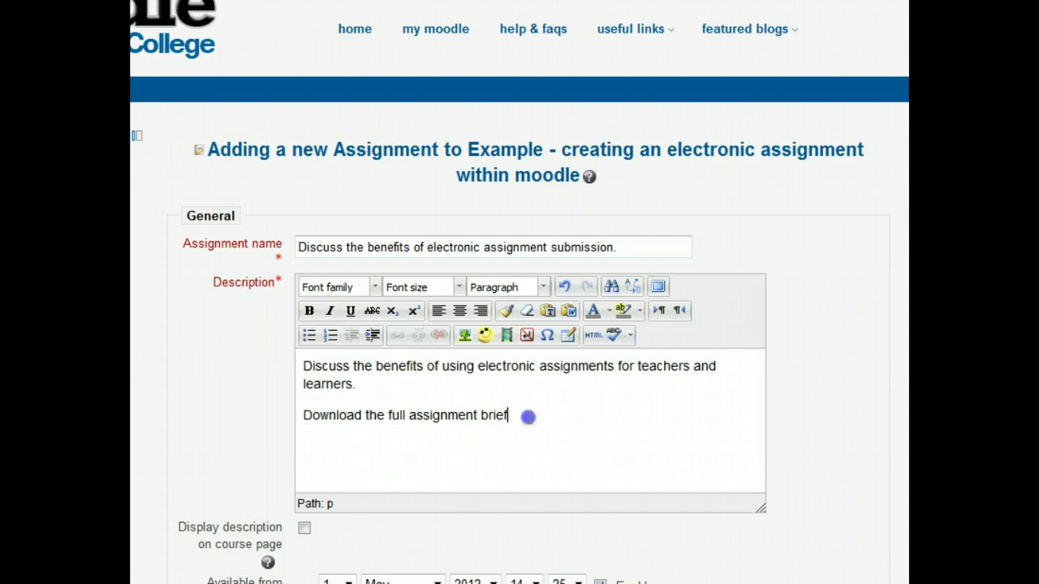
Start a link on the text "Download the full assignment brief" and choose uploading a file as its source.
{"action": "left_click_drag", "start_coordinate": [528, 417], "coordinate": [304, 417]}
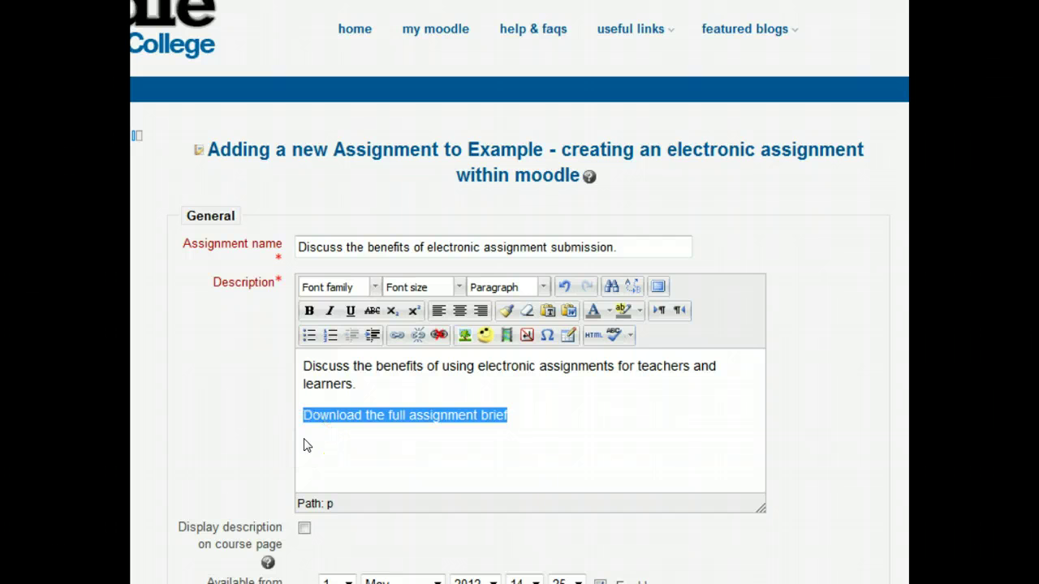
{"action": "right_click", "coordinate": [433, 419]}
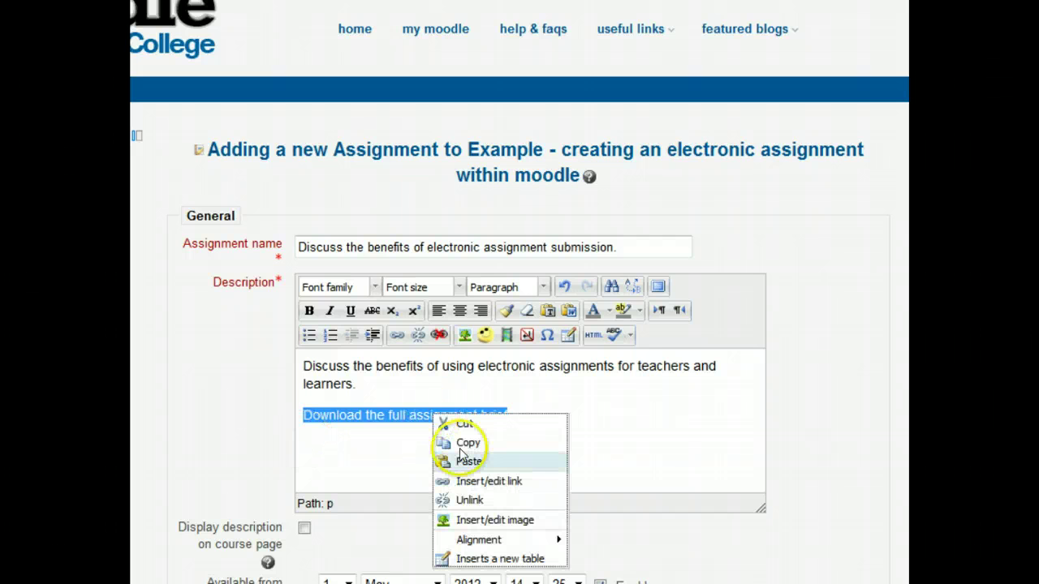
{"action": "left_click", "coordinate": [490, 482]}
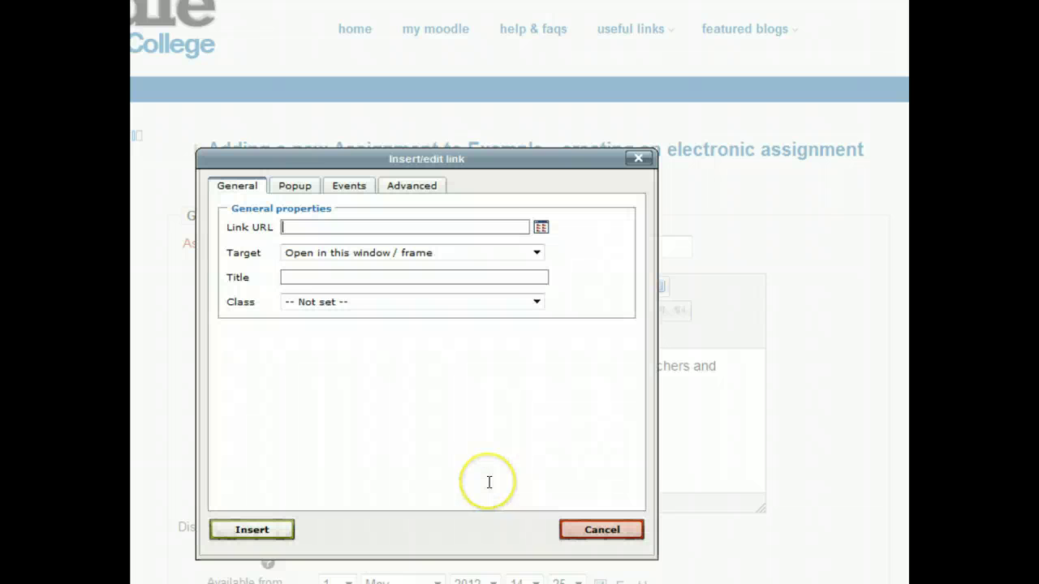
{"action": "left_click", "coordinate": [541, 227]}
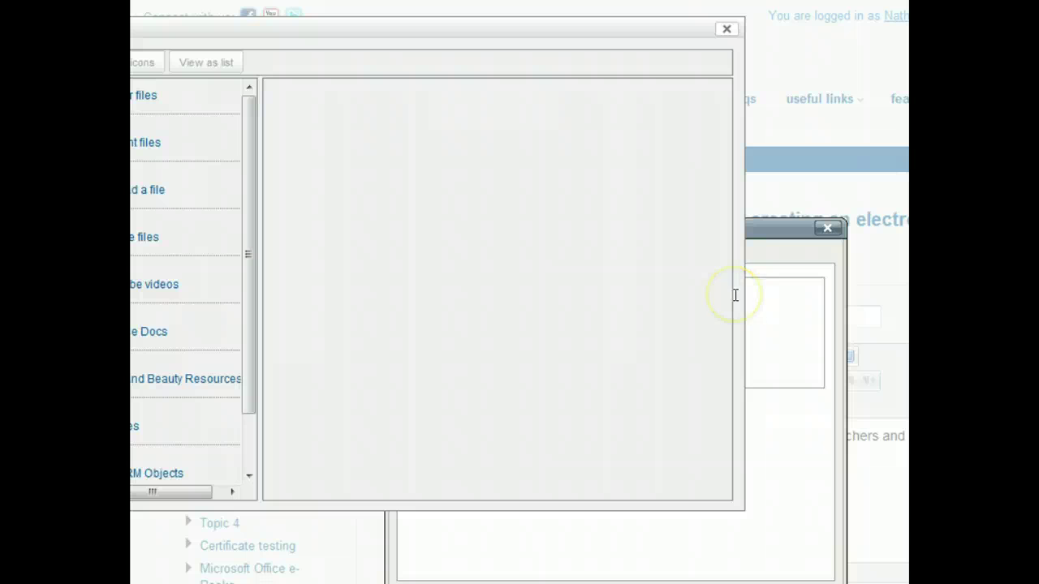
{"action": "left_click_drag", "start_coordinate": [445, 33], "coordinate": [613, 103]}
{"action": "left_click", "coordinate": [297, 259]}
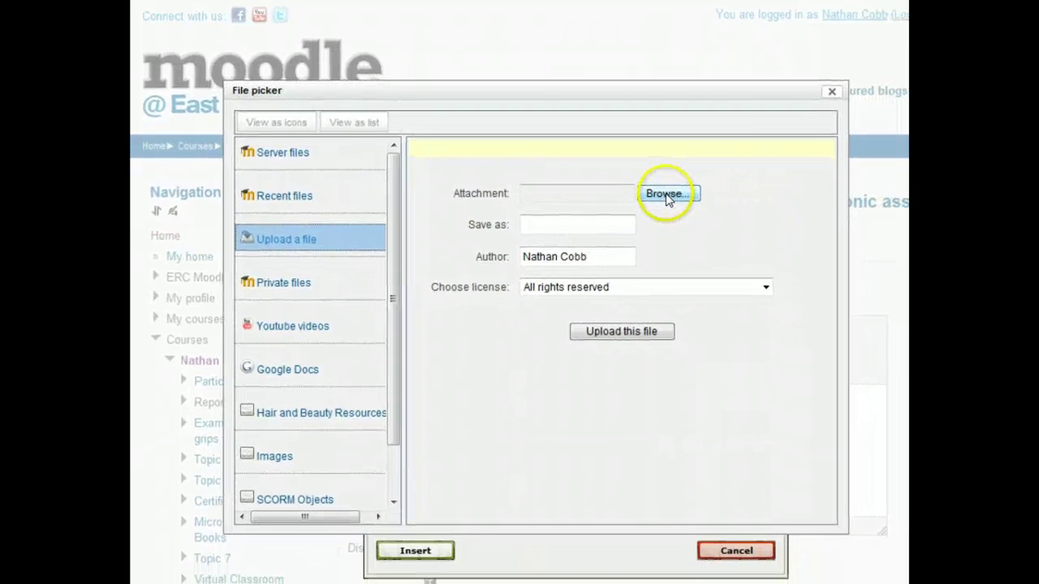
Browse for the attachment in the Staff folder inside Beverley General on the Public drive.
{"action": "left_click", "coordinate": [653, 189]}
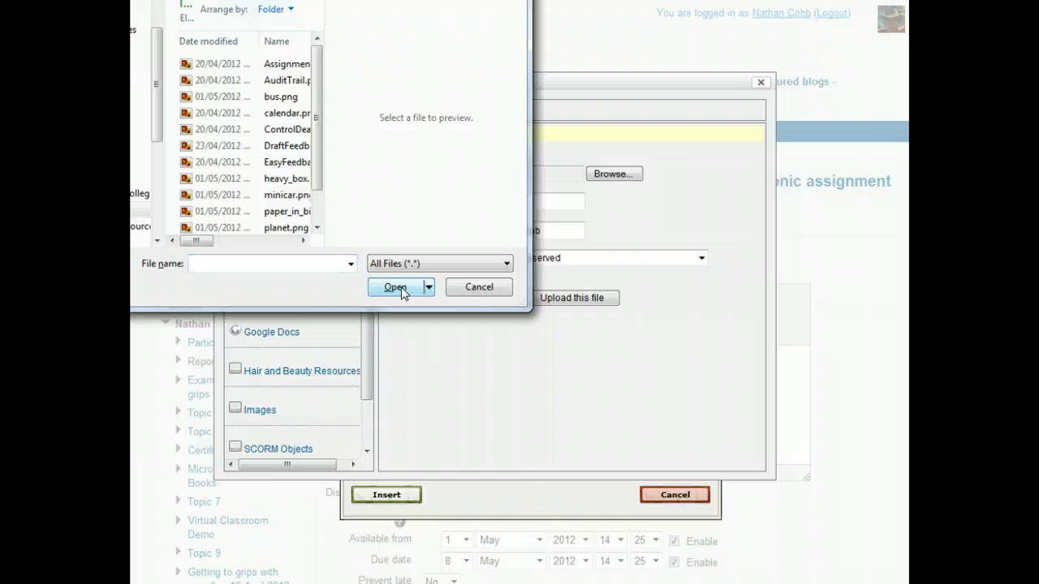
{"action": "left_click_drag", "start_coordinate": [235, 0], "coordinate": [505, 153]}
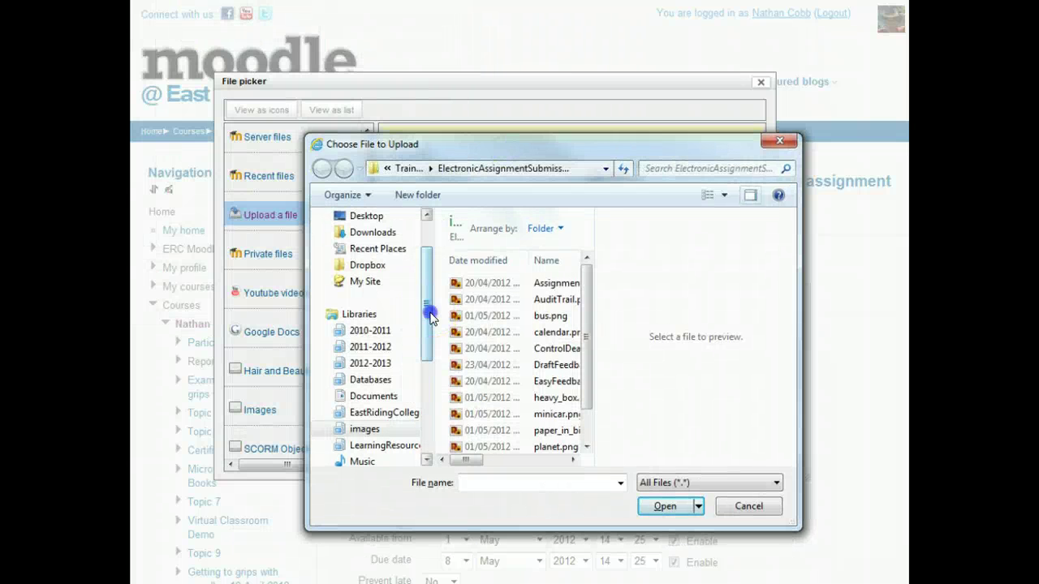
{"action": "left_click_drag", "start_coordinate": [424, 273], "coordinate": [439, 396]}
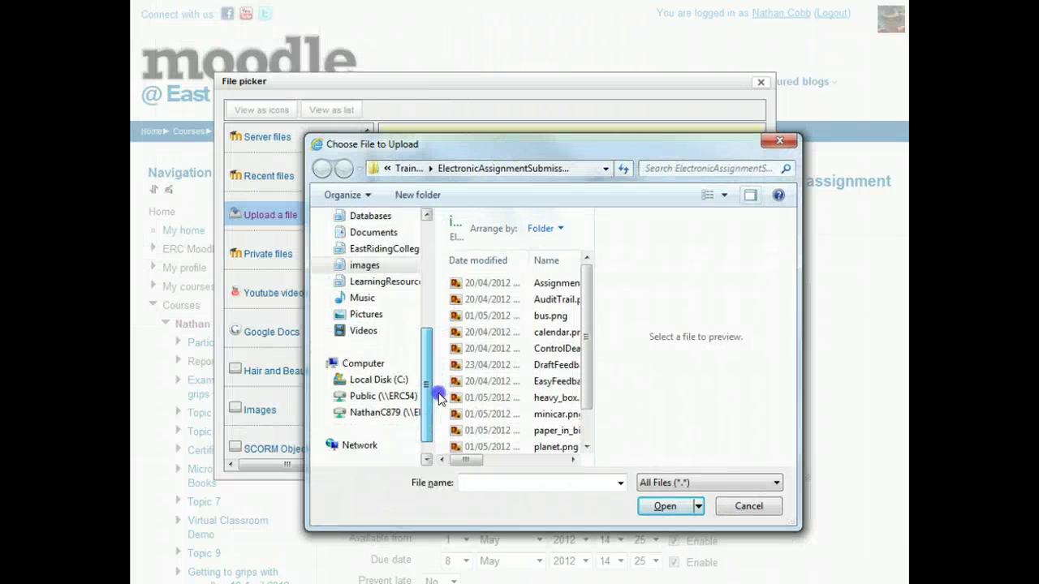
{"action": "left_click", "coordinate": [391, 396]}
{"action": "double_click", "coordinate": [482, 308]}
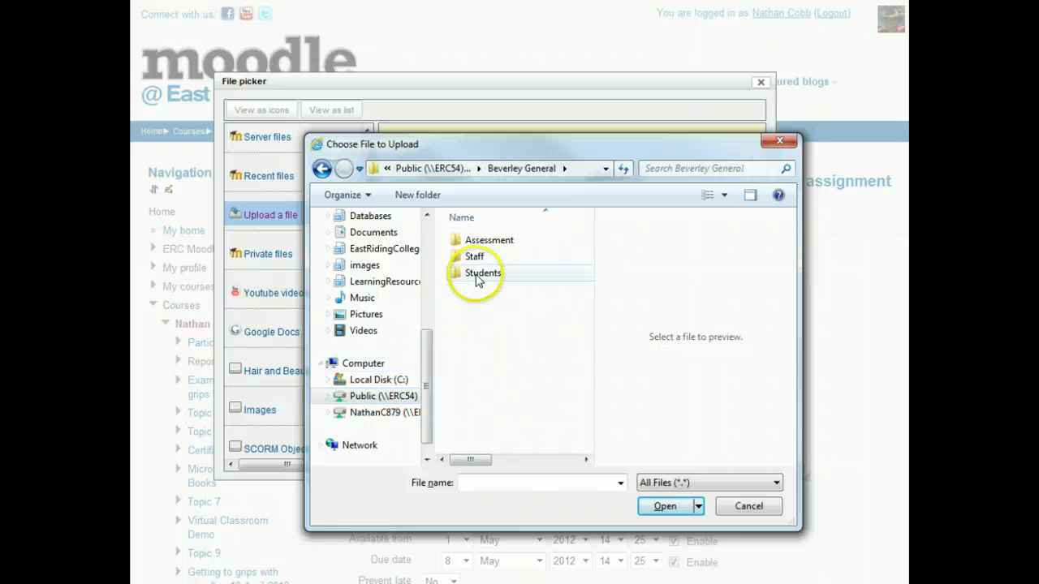
{"action": "double_click", "coordinate": [476, 255]}
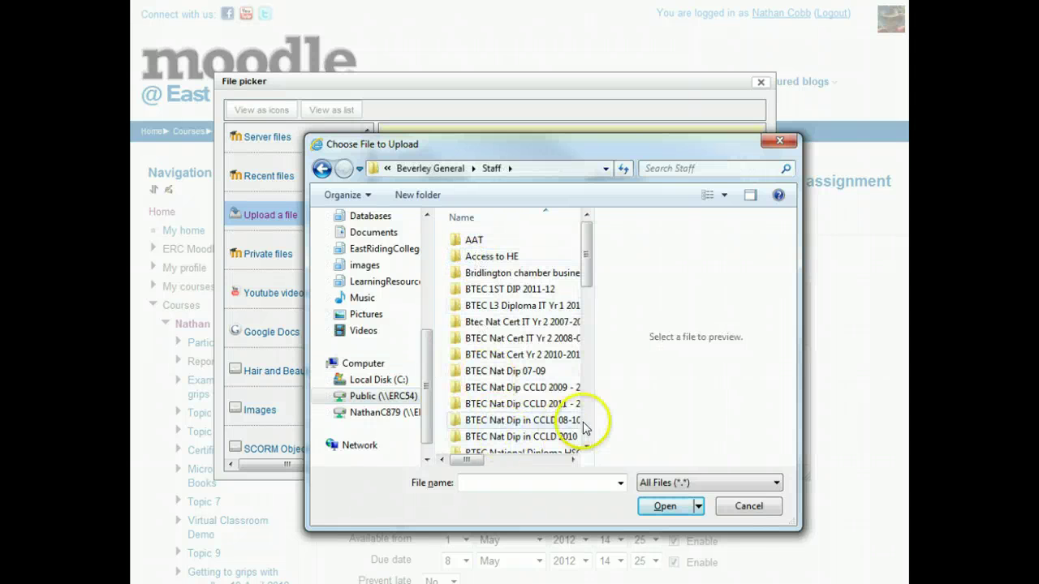
{"action": "scroll", "coordinate": [590, 427], "scroll_direction": "down", "scroll_amount": 4}
{"action": "scroll", "coordinate": [591, 426], "scroll_direction": "down", "scroll_amount": 4}
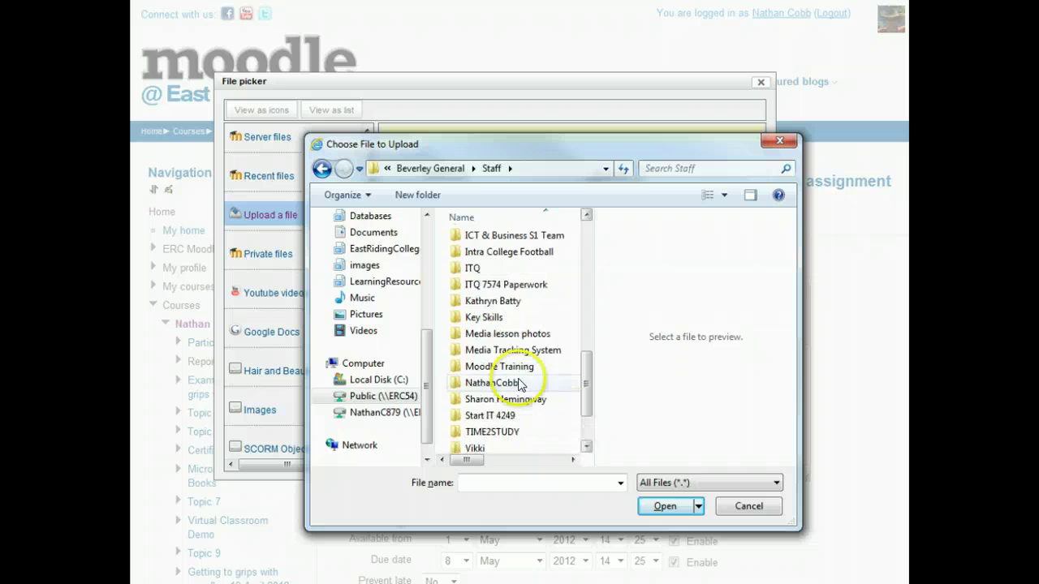
Upload the brief from the electronic assignment folder in Moodle Training and insert it as the link target.
{"action": "double_click", "coordinate": [487, 362]}
{"action": "double_click", "coordinate": [486, 241]}
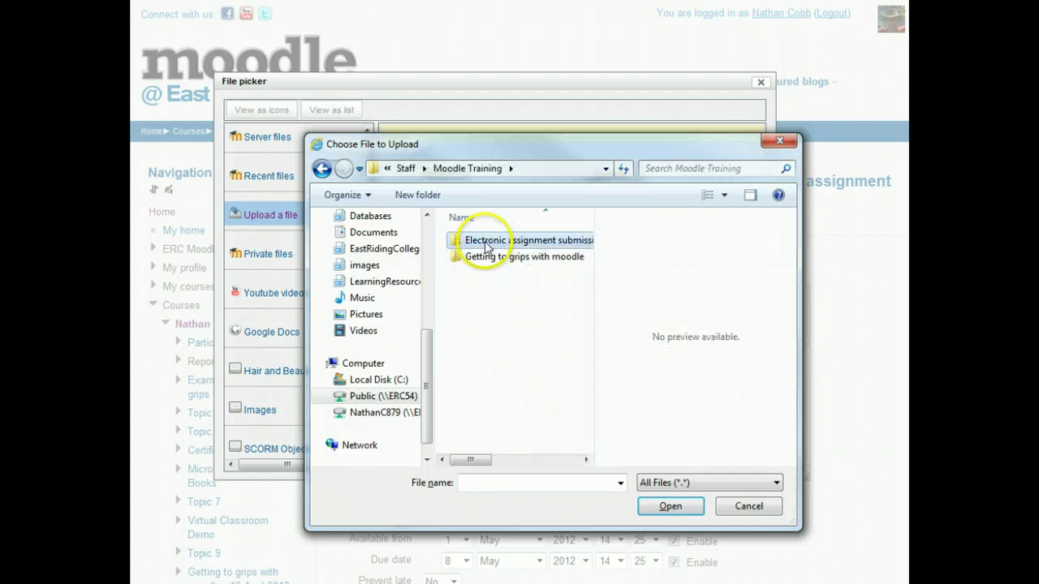
{"action": "double_click", "coordinate": [485, 244]}
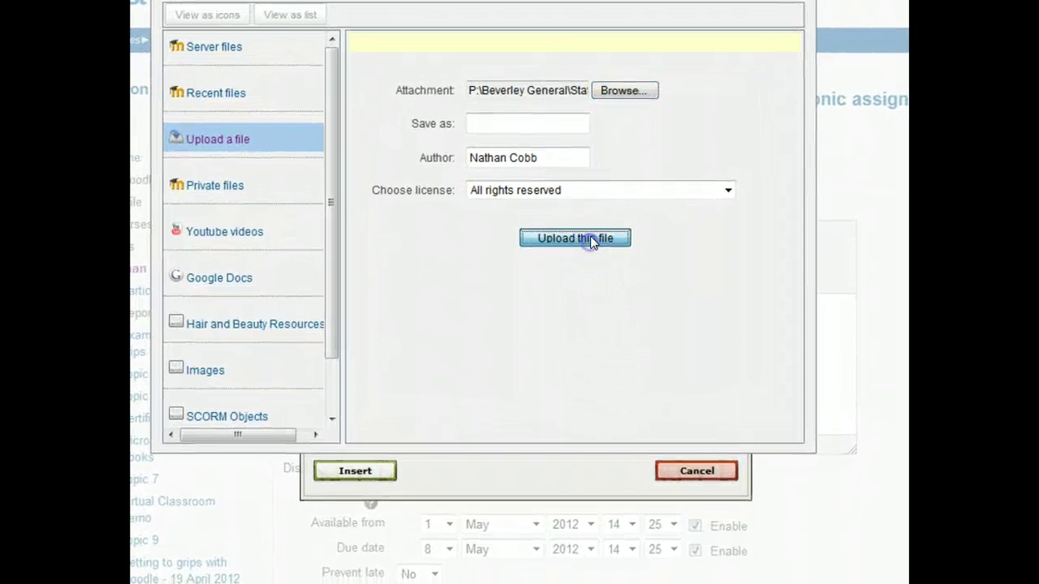
{"action": "left_click", "coordinate": [582, 265]}
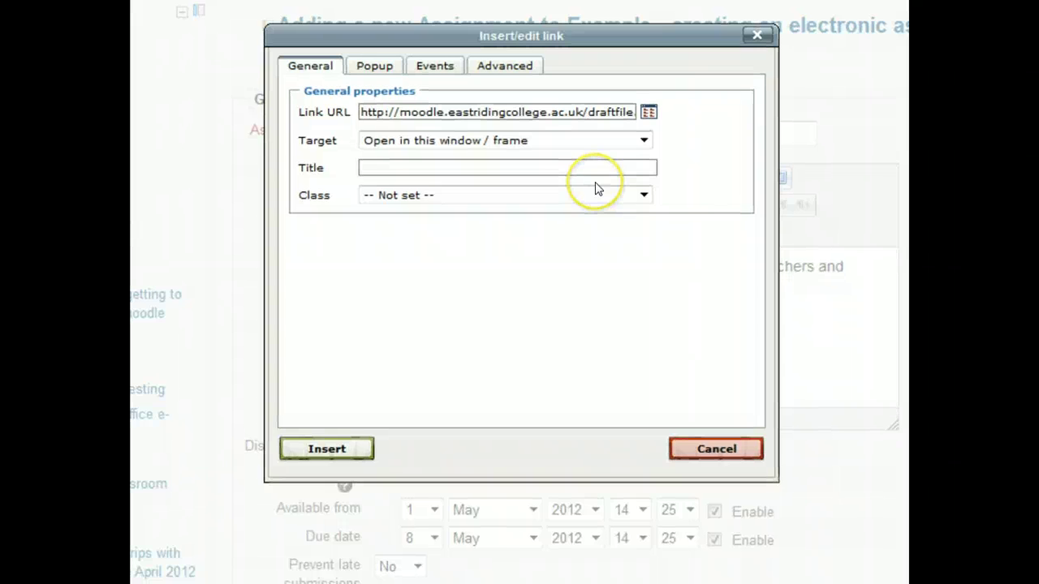
{"action": "left_click", "coordinate": [349, 451]}
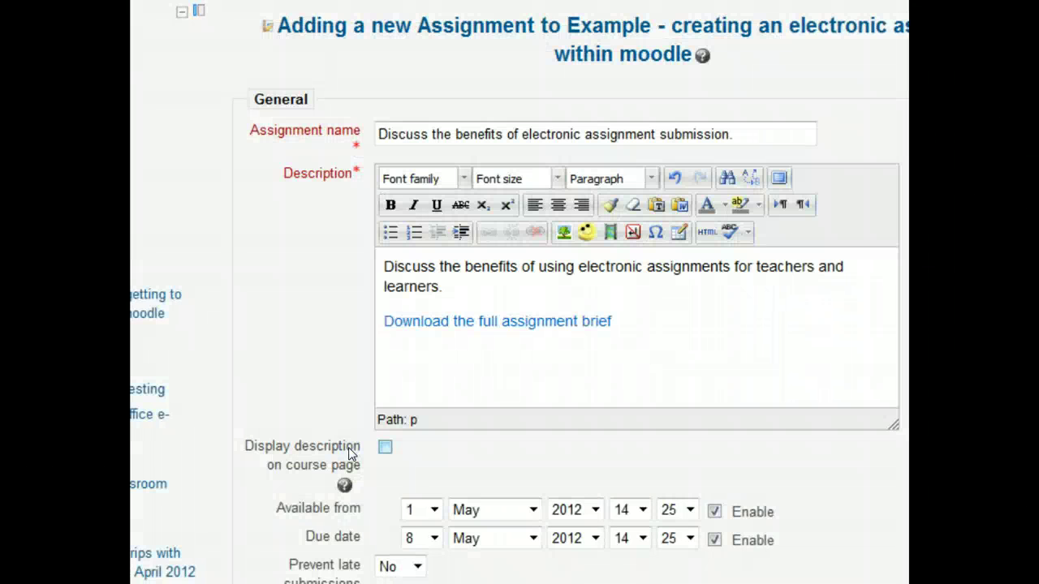
Enable displaying the description on the course page and disable it again.
{"action": "left_click", "coordinate": [708, 388]}
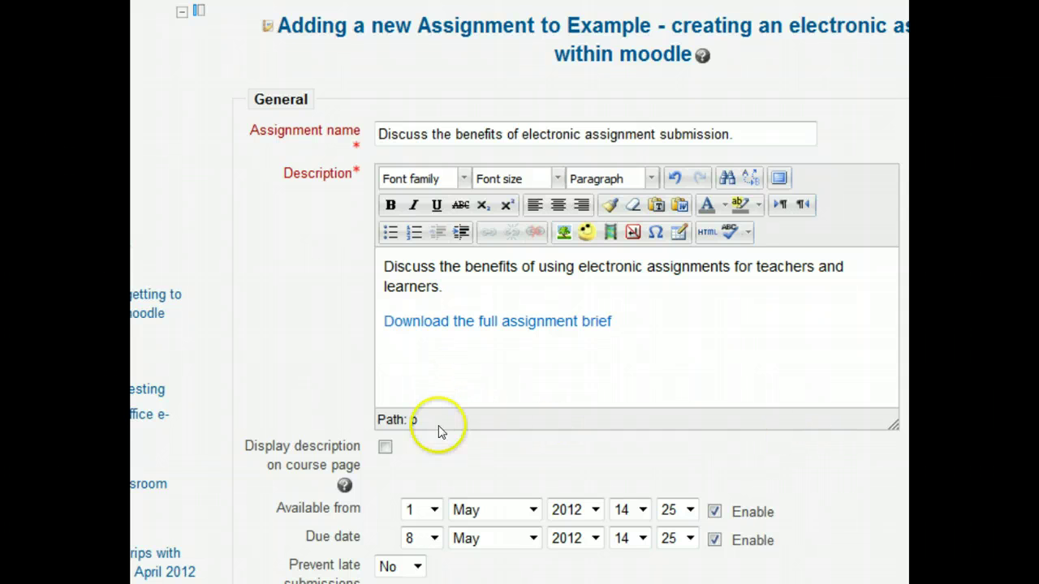
{"action": "left_click", "coordinate": [387, 451]}
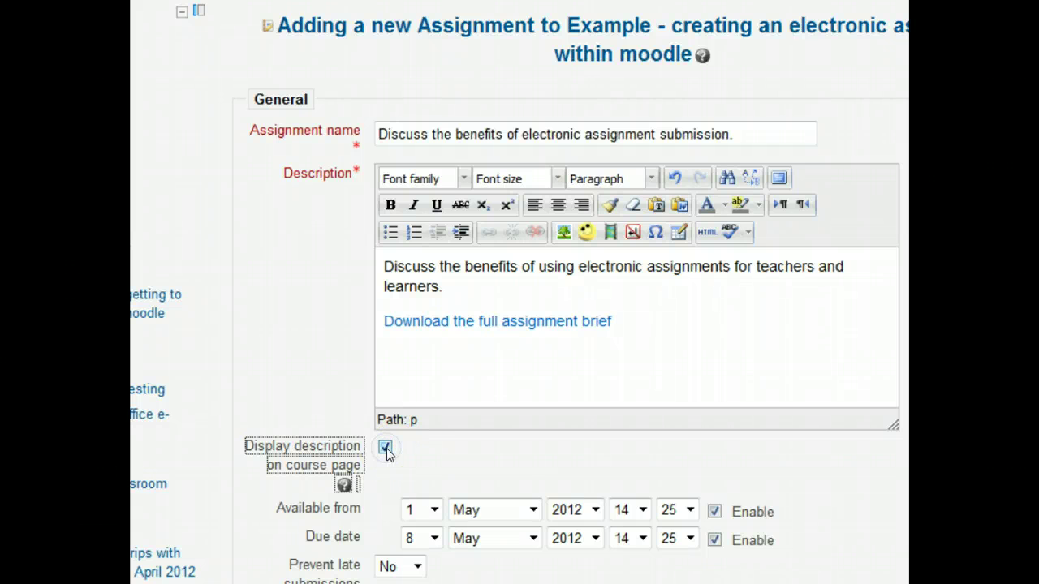
{"action": "left_click", "coordinate": [386, 451]}
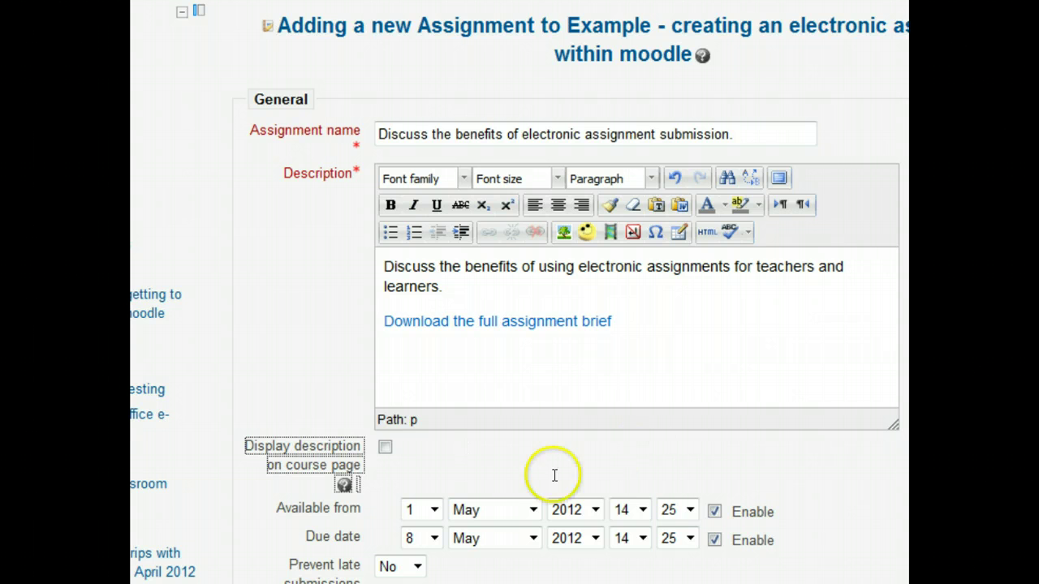
Set the assignment's available-from day to 2 May 2012 and its hour to 09.
{"action": "left_click", "coordinate": [434, 509]}
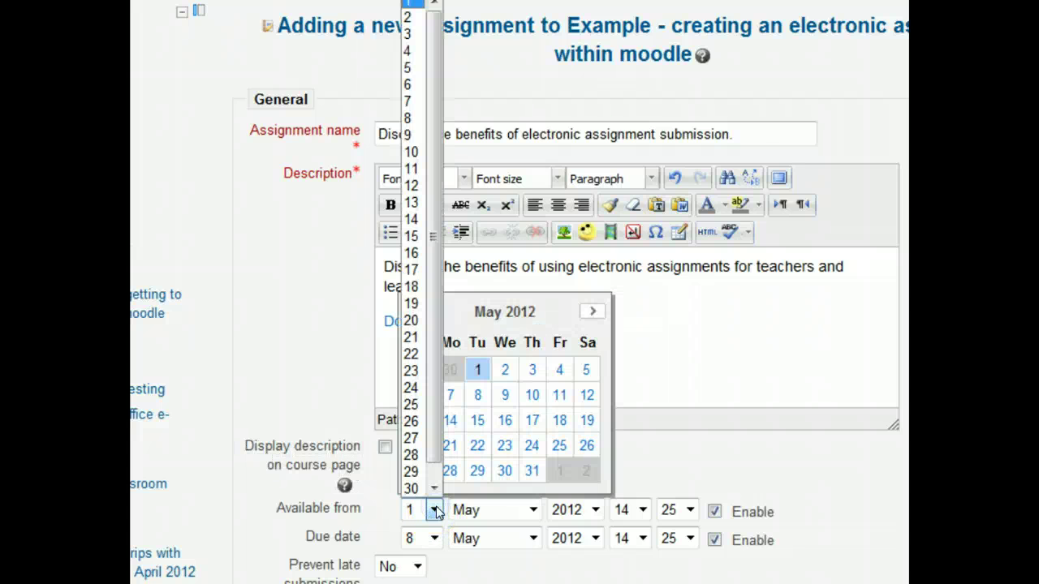
{"action": "left_click", "coordinate": [409, 15]}
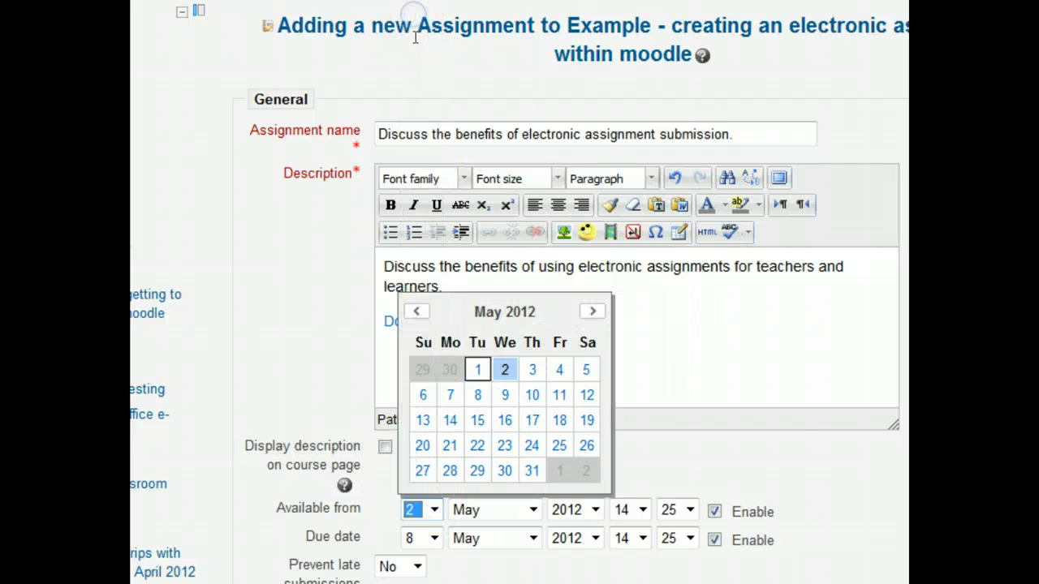
{"action": "left_click", "coordinate": [643, 509]}
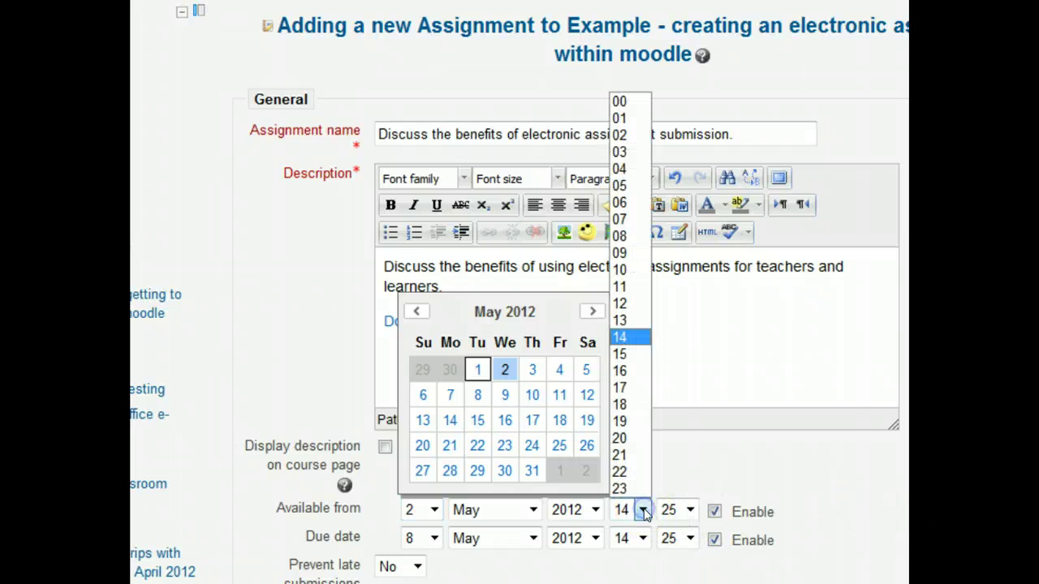
{"action": "left_click", "coordinate": [627, 254]}
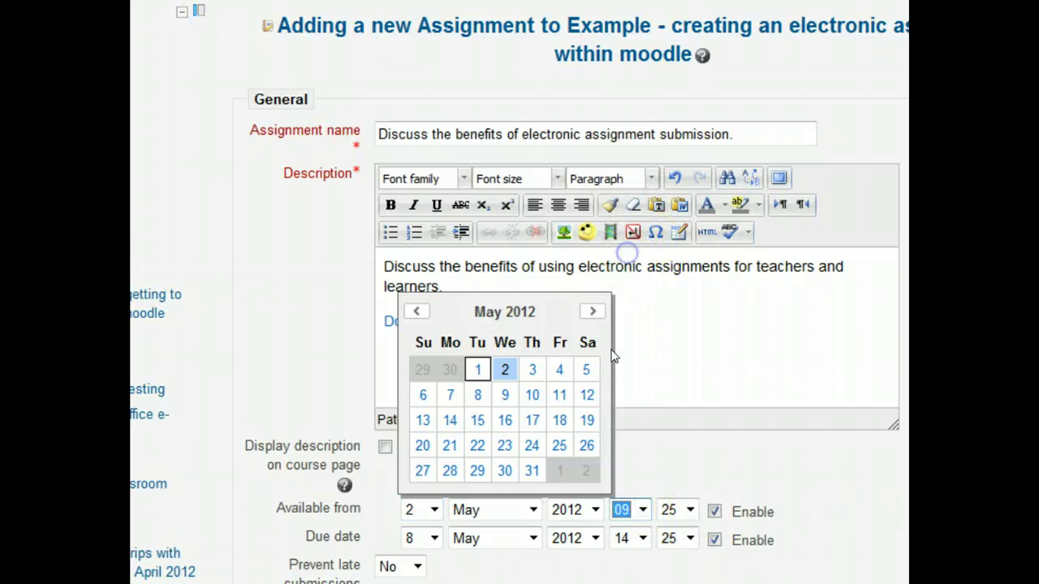
Set the assignment's due date to 6 May 2012 at 17:00.
{"action": "left_click", "coordinate": [436, 539]}
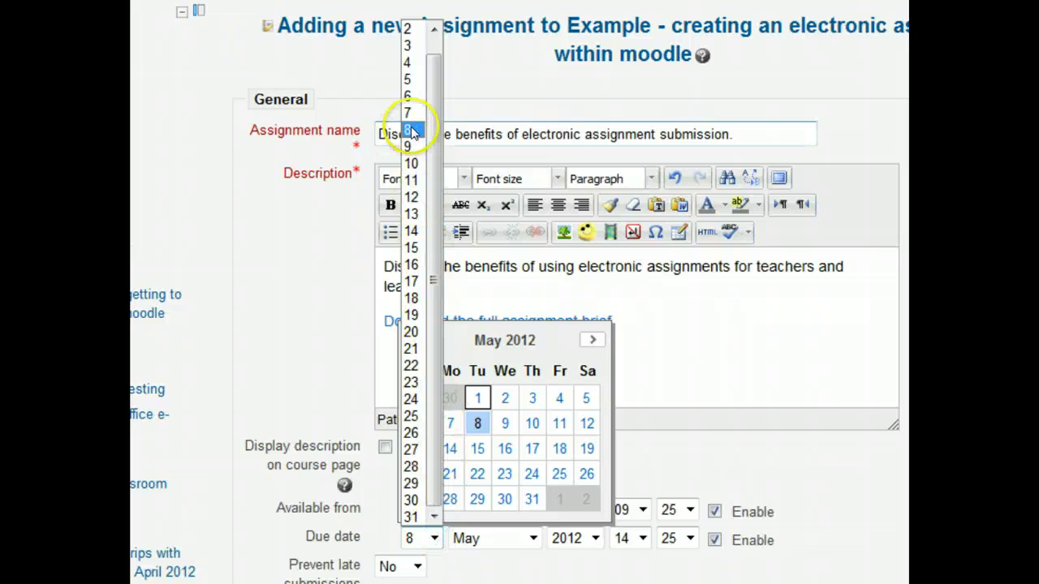
{"action": "left_click", "coordinate": [409, 96]}
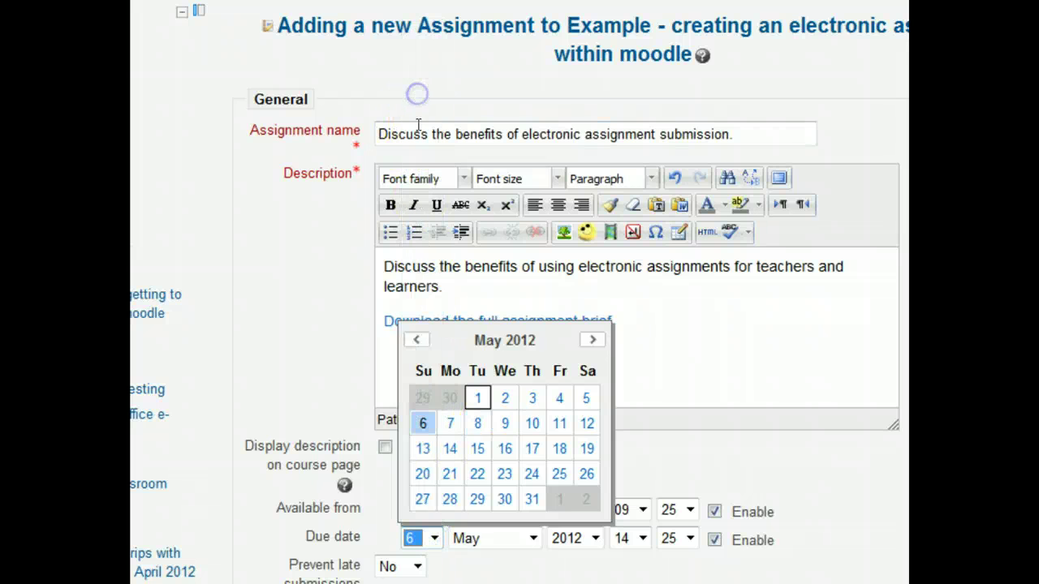
{"action": "left_click", "coordinate": [648, 539]}
{"action": "left_click", "coordinate": [630, 409]}
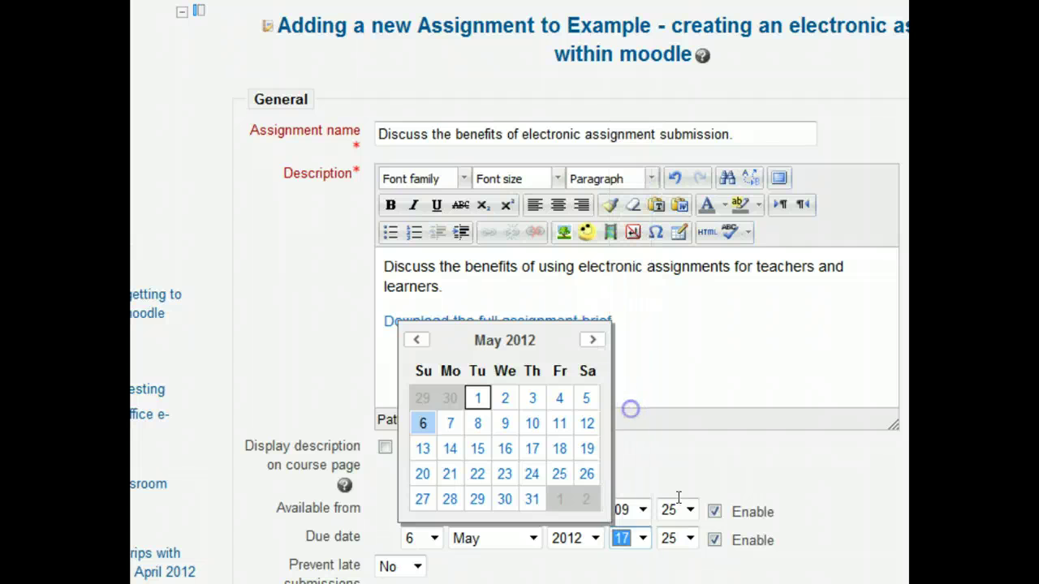
{"action": "left_click", "coordinate": [690, 539]}
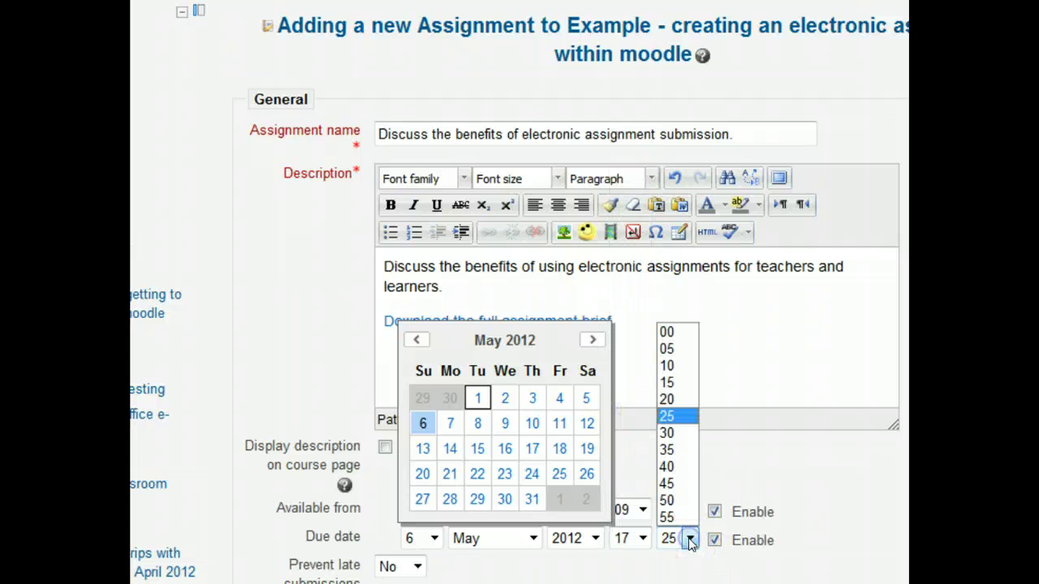
{"action": "left_click", "coordinate": [679, 332]}
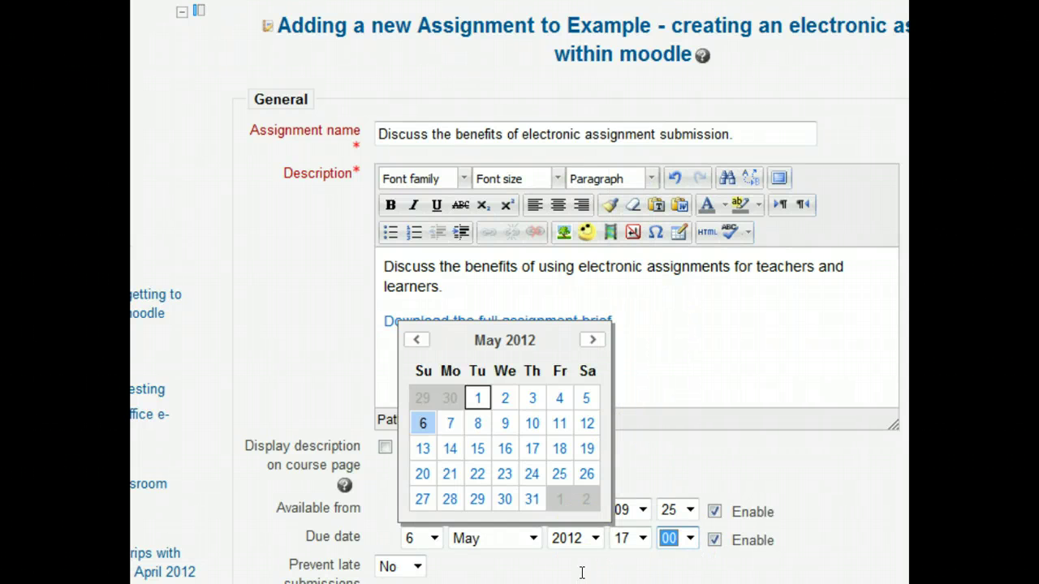
{"action": "left_click", "coordinate": [904, 519]}
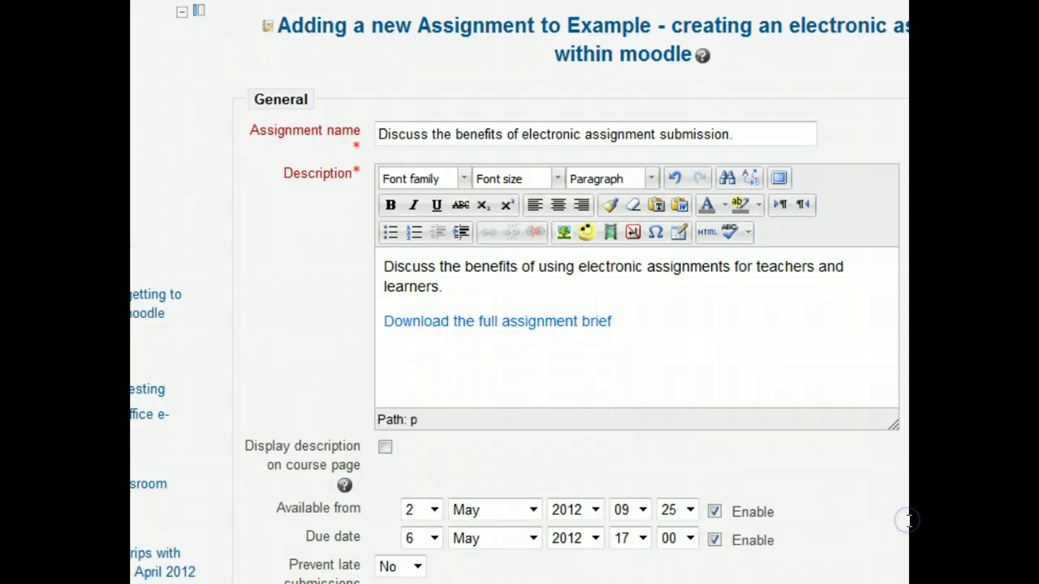
Review the available choices for preventing late submissions.
{"action": "scroll", "coordinate": [907, 521], "scroll_direction": "down", "scroll_amount": 3}
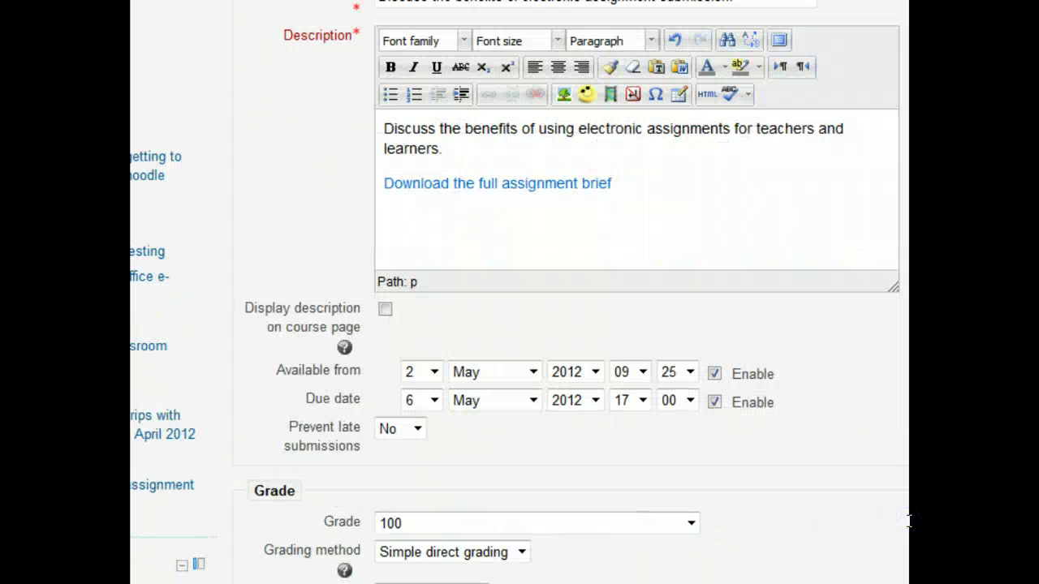
{"action": "left_click", "coordinate": [417, 430]}
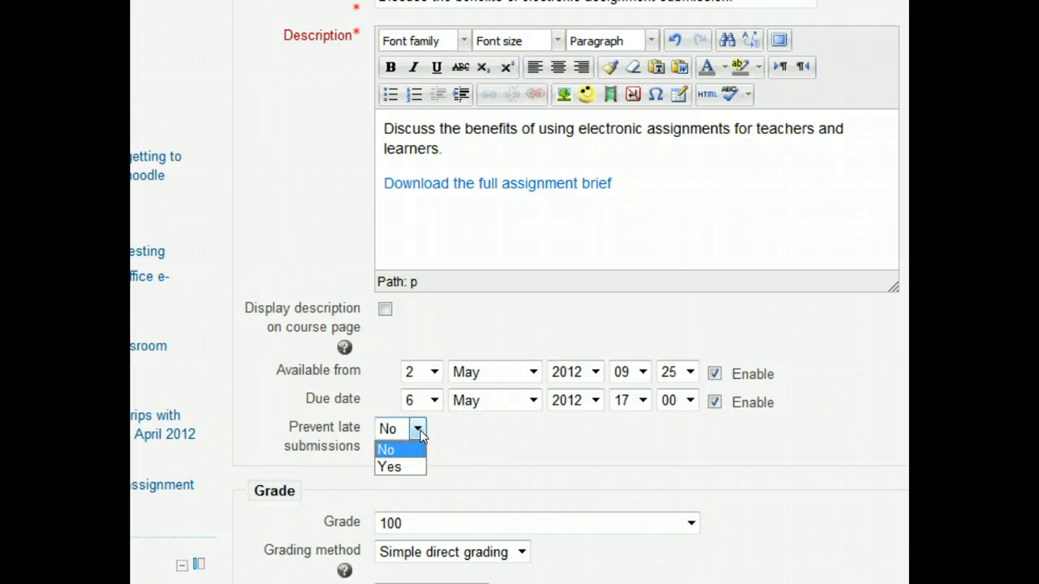
{"action": "left_click", "coordinate": [494, 424]}
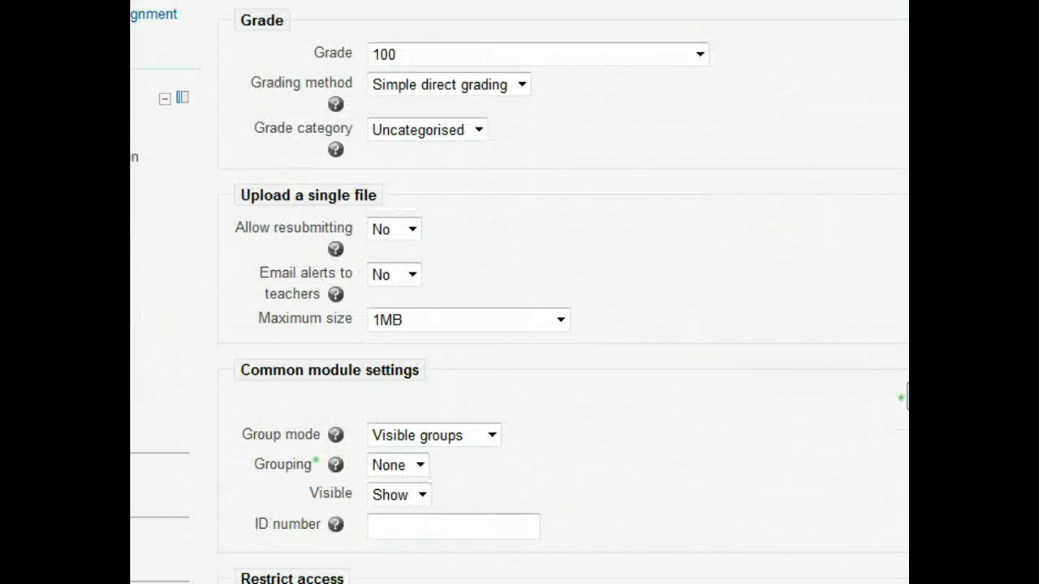
Set the assignment's grade to the Pass/Fail scale.
{"action": "left_click", "coordinate": [699, 54]}
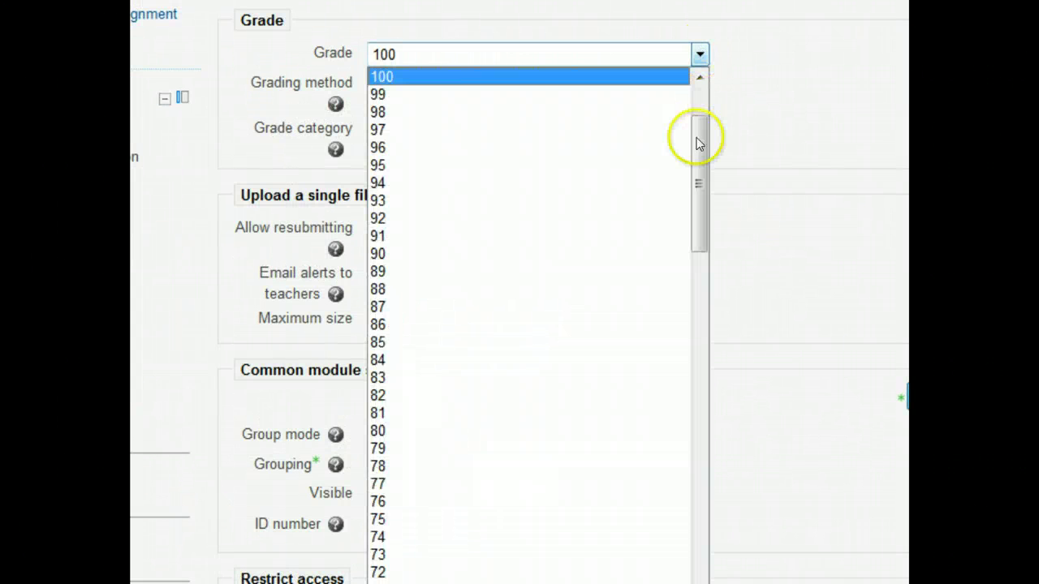
{"action": "left_click_drag", "start_coordinate": [697, 143], "coordinate": [696, 105]}
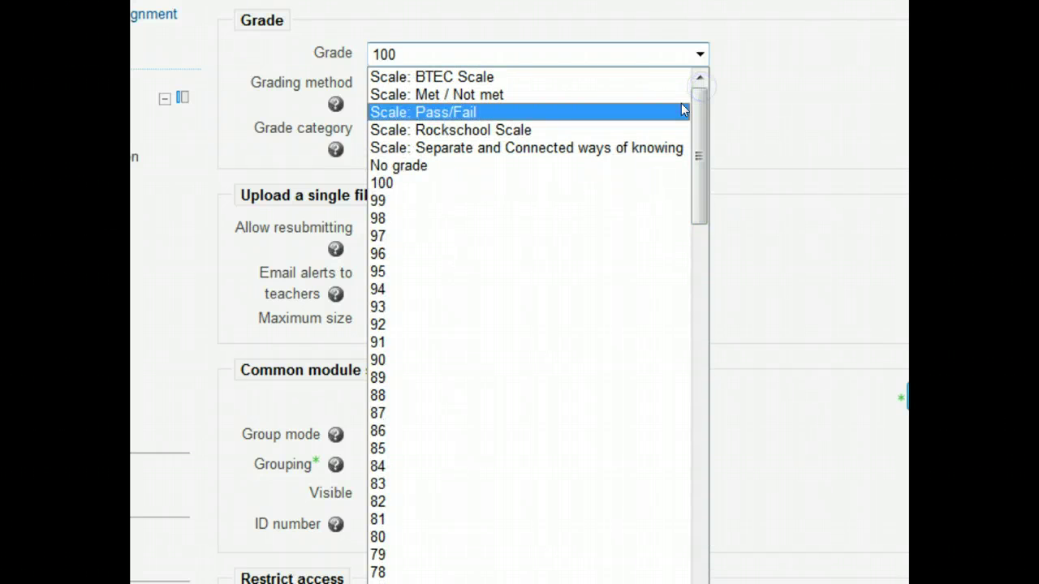
{"action": "left_click", "coordinate": [589, 113]}
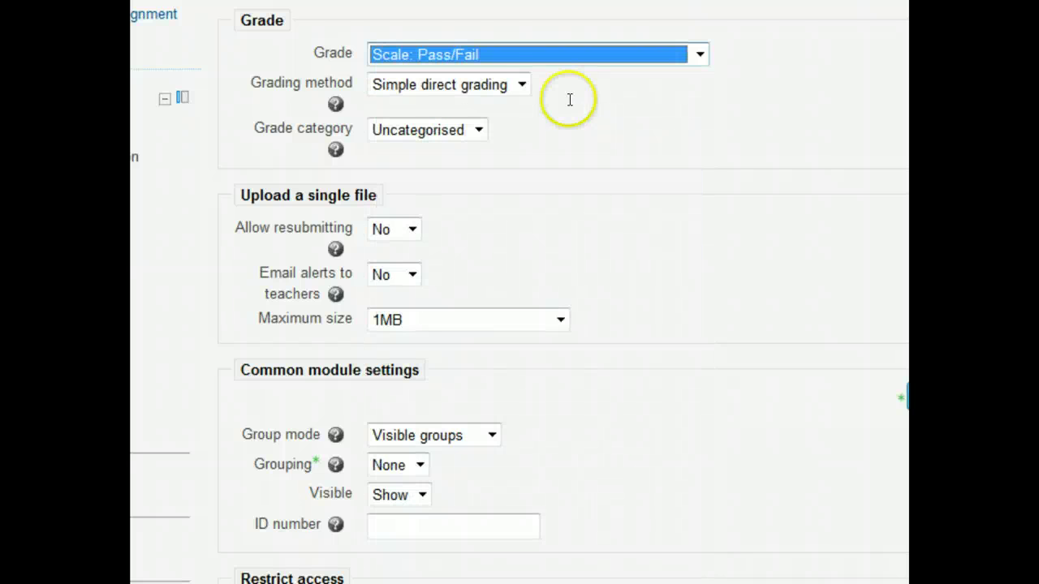
Review the available options for the grading method and the grade category.
{"action": "left_click", "coordinate": [524, 84]}
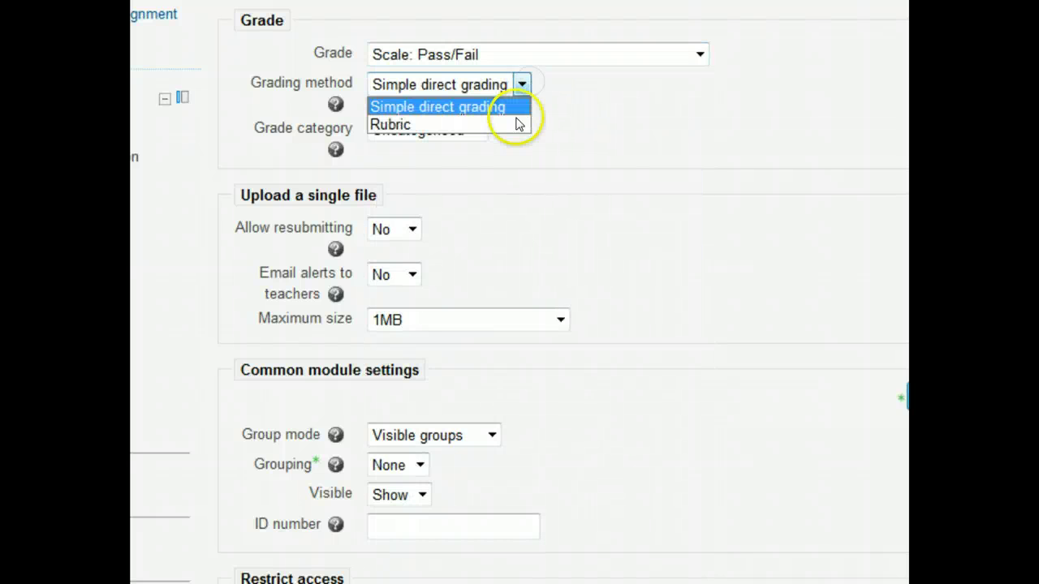
{"action": "left_click", "coordinate": [610, 108]}
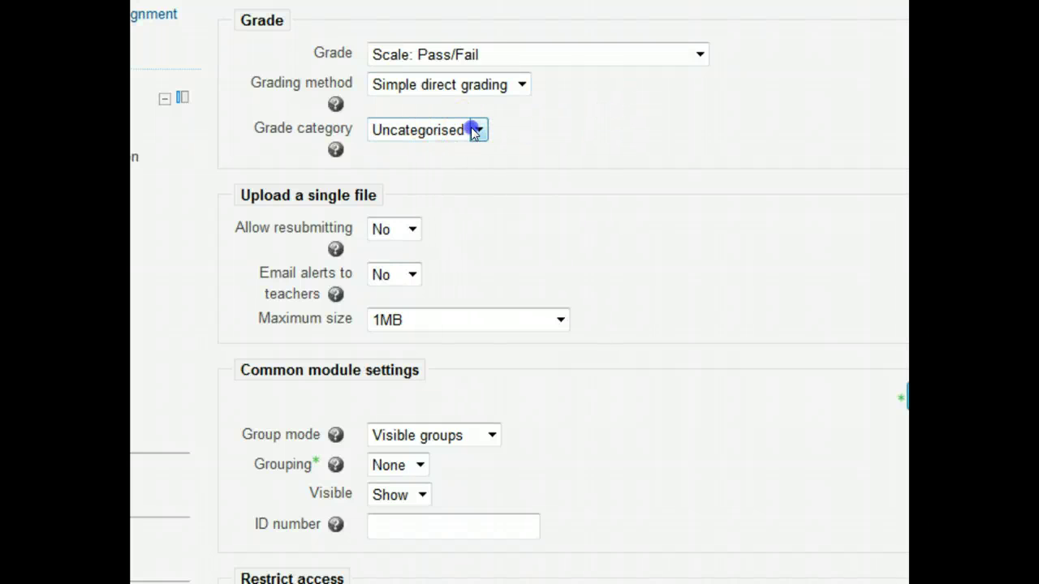
{"action": "left_click", "coordinate": [476, 130]}
{"action": "left_click", "coordinate": [605, 123]}
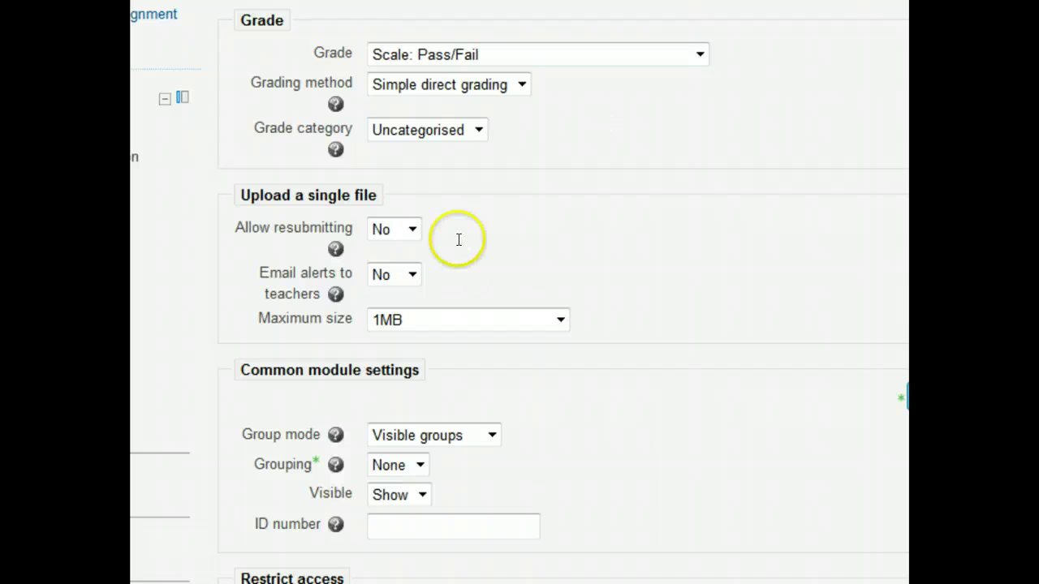
Allow resubmitting for the single-file upload and disallow it again.
{"action": "left_click", "coordinate": [412, 229]}
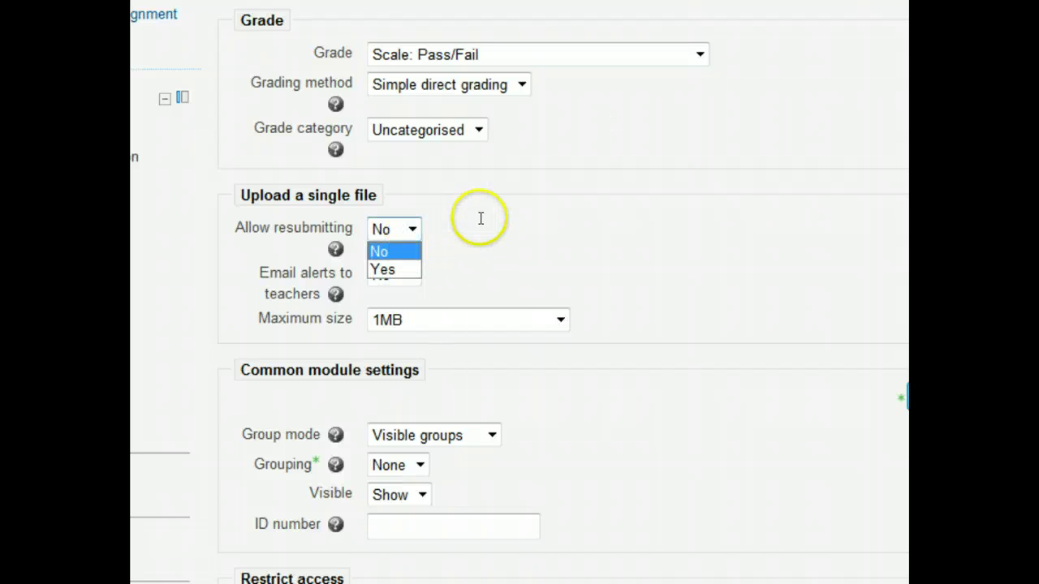
{"action": "left_click", "coordinate": [383, 269]}
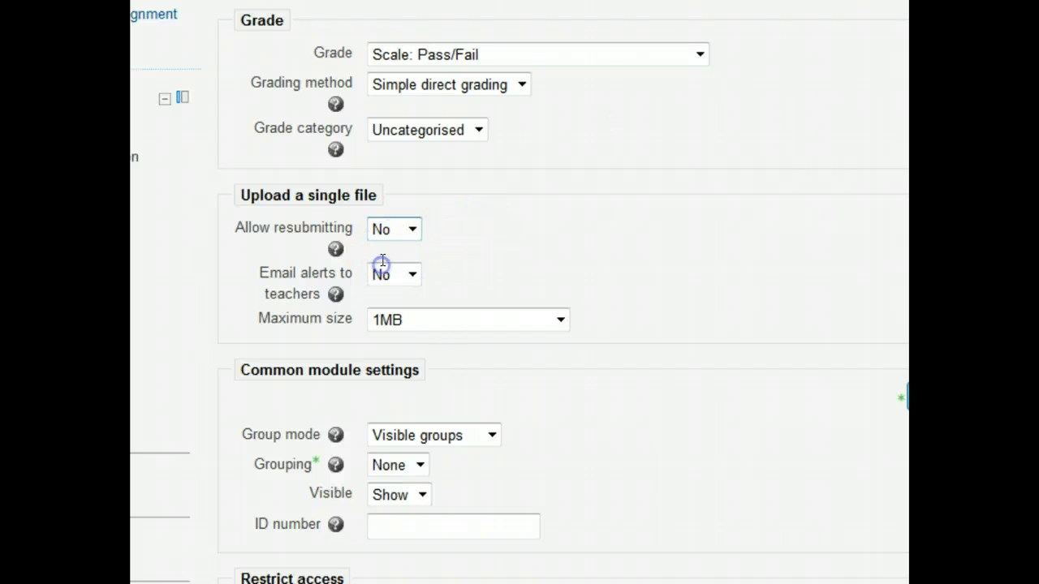
{"action": "left_click", "coordinate": [412, 229]}
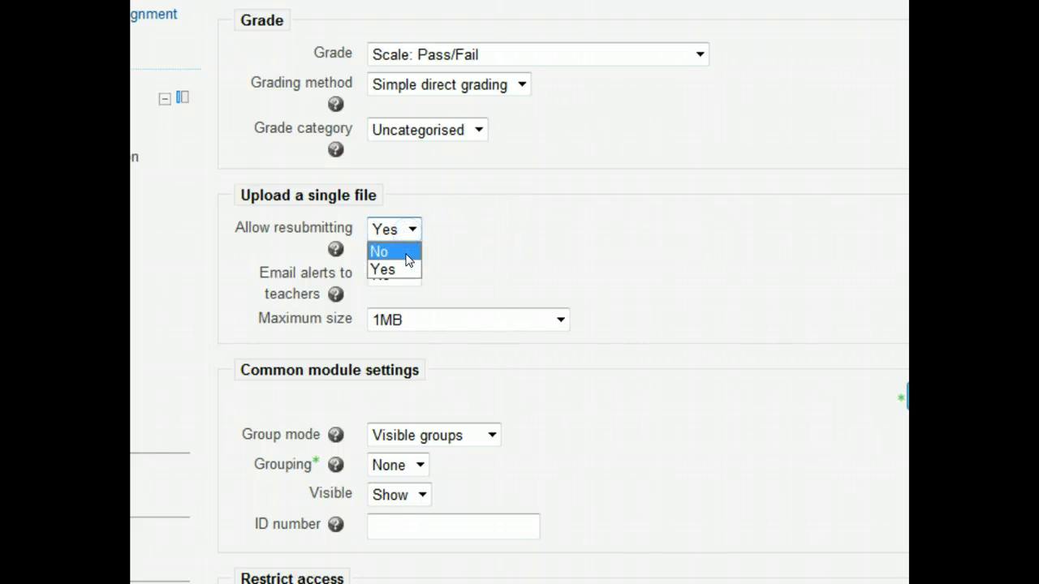
{"action": "left_click", "coordinate": [407, 251]}
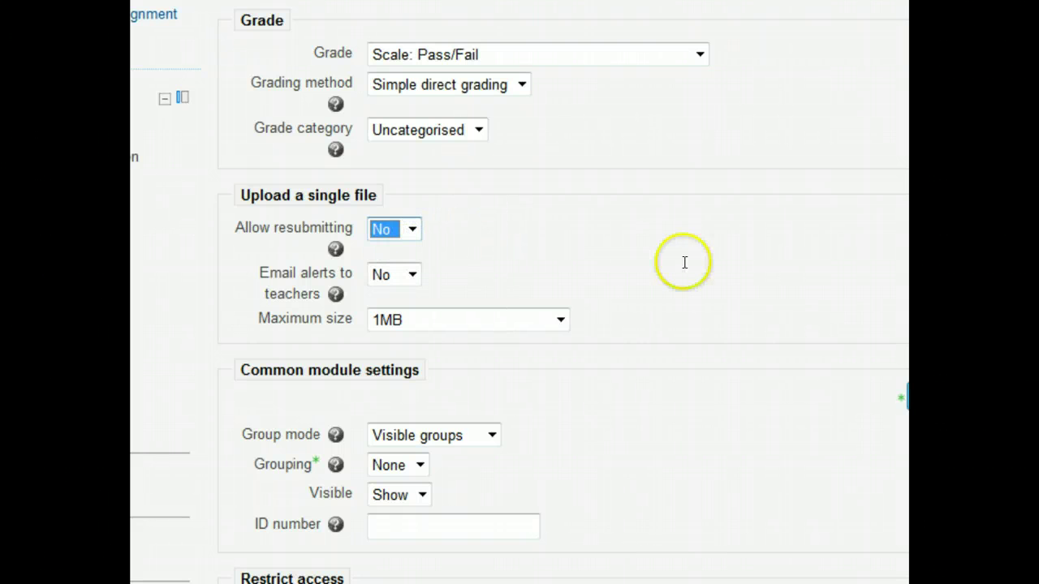
Turn on email alerts to teachers for the single-file upload.
{"action": "left_click", "coordinate": [414, 276]}
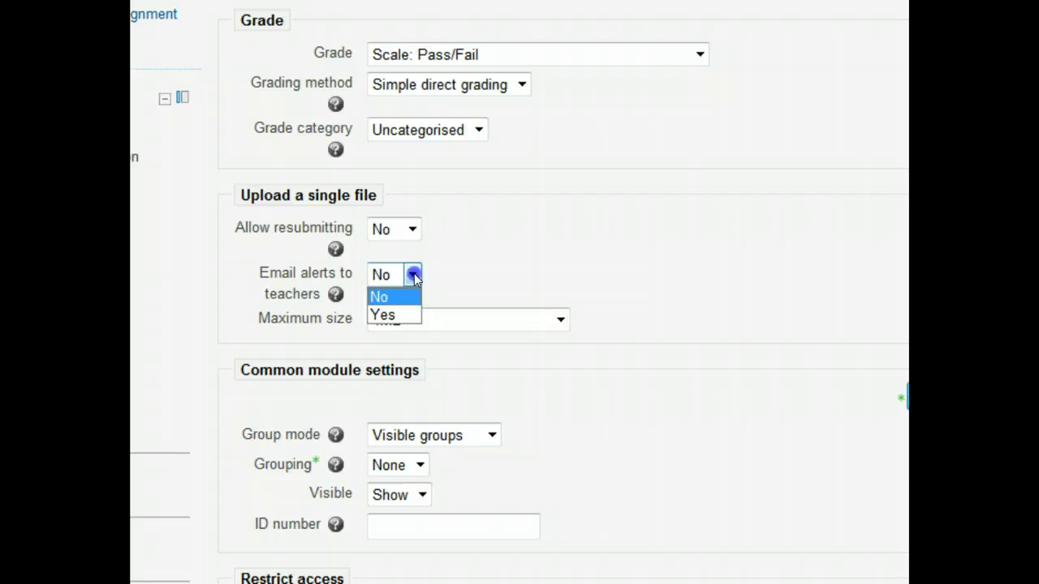
{"action": "left_click", "coordinate": [404, 315]}
{"action": "left_click", "coordinate": [585, 285]}
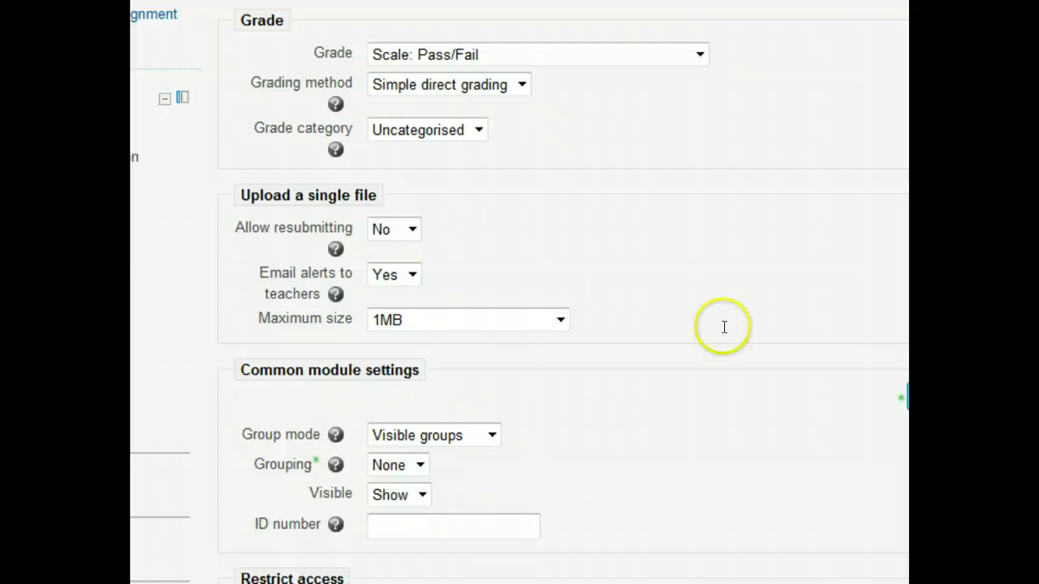
Choose 1MB as the maximum upload size and set the group mode to No groups.
{"action": "left_click", "coordinate": [558, 320]}
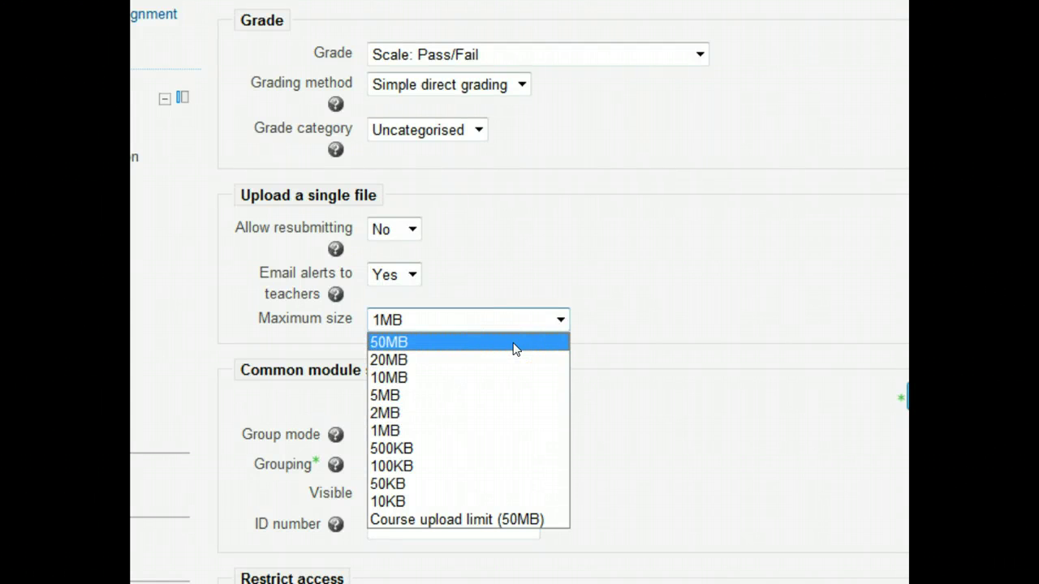
{"action": "left_click", "coordinate": [512, 431]}
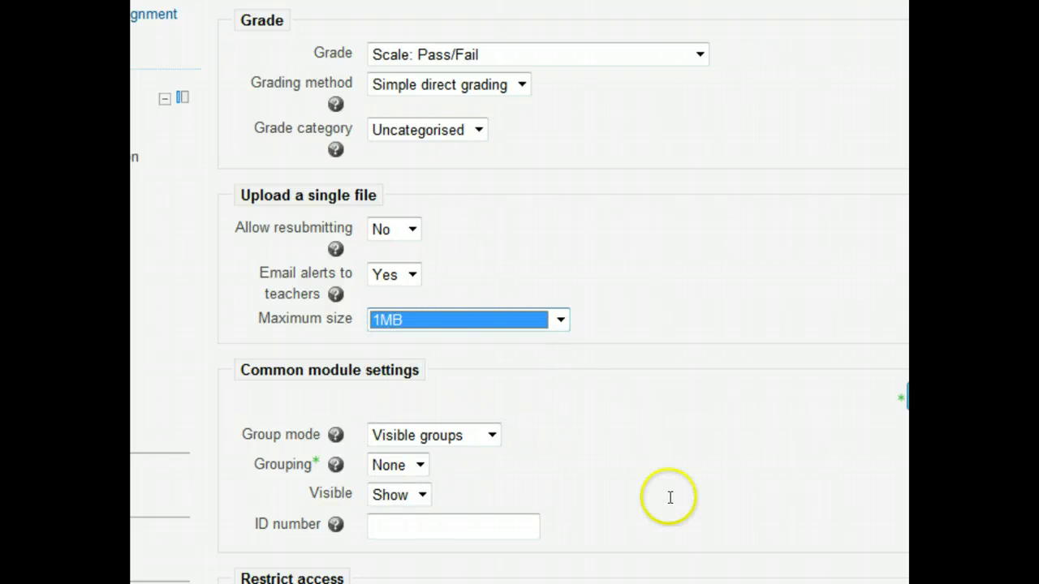
{"action": "left_click", "coordinate": [491, 436]}
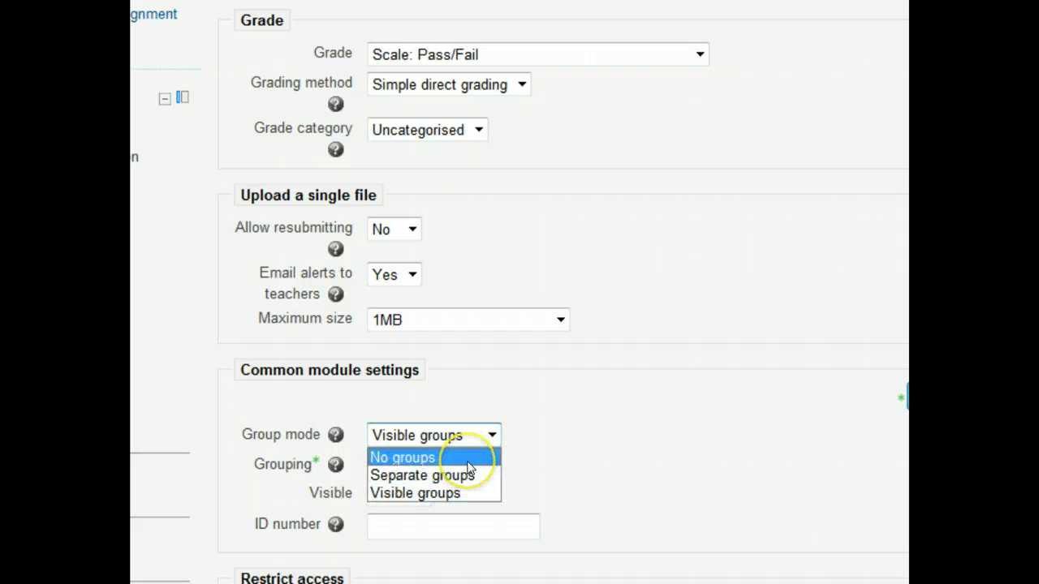
{"action": "left_click", "coordinate": [467, 460]}
Enable the access-from and access-until date restrictions and disable both again.
{"action": "scroll", "coordinate": [465, 452], "scroll_direction": "down", "scroll_amount": 3}
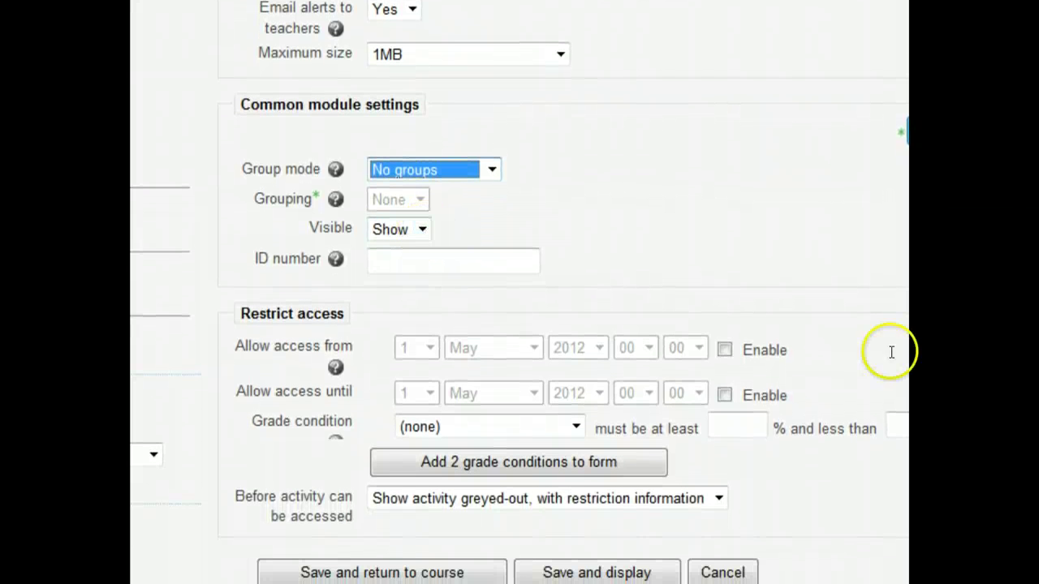
{"action": "left_click", "coordinate": [724, 348]}
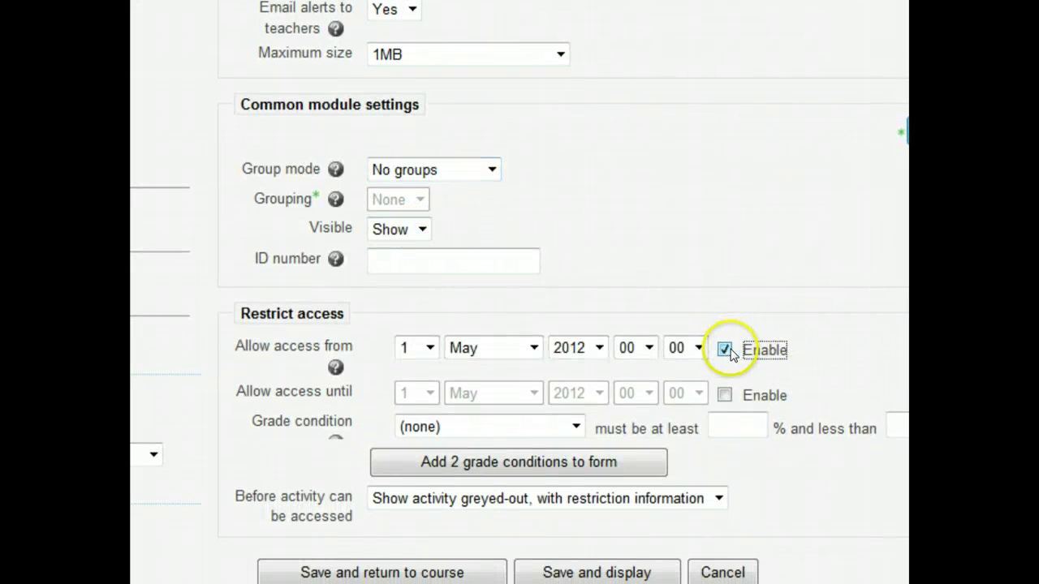
{"action": "left_click", "coordinate": [725, 395]}
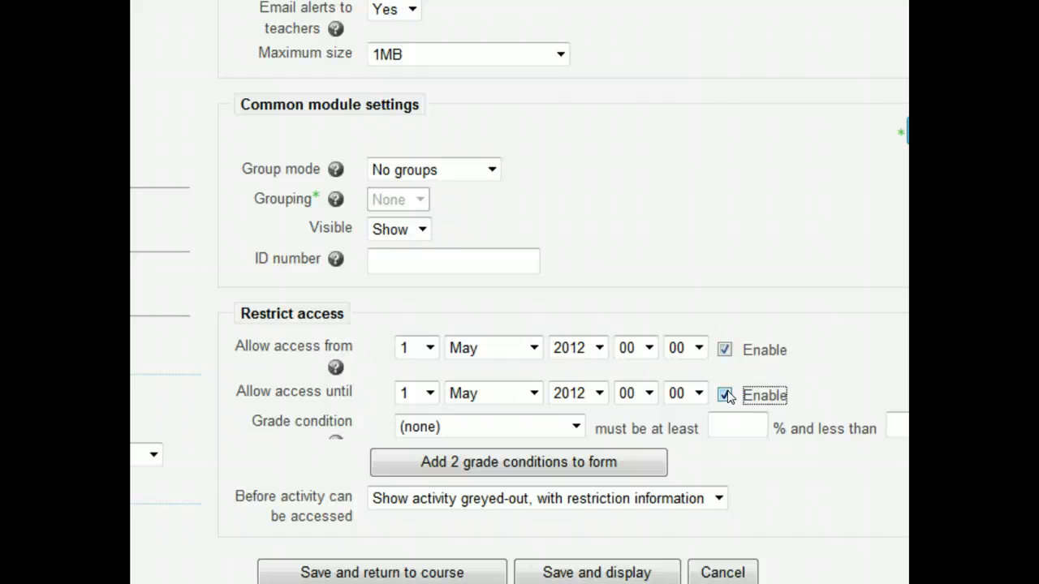
{"action": "left_click", "coordinate": [724, 394]}
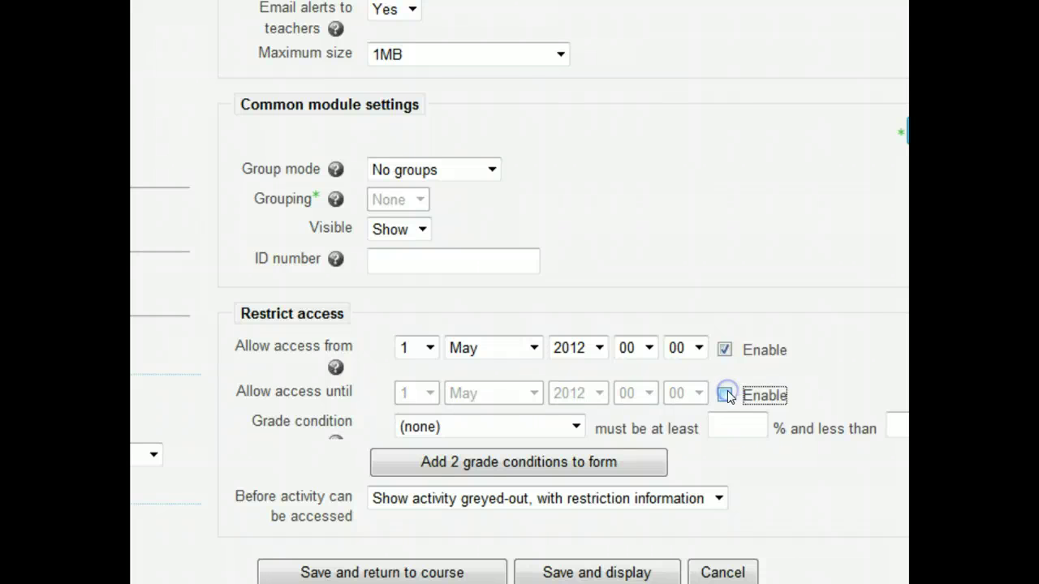
{"action": "left_click", "coordinate": [725, 350]}
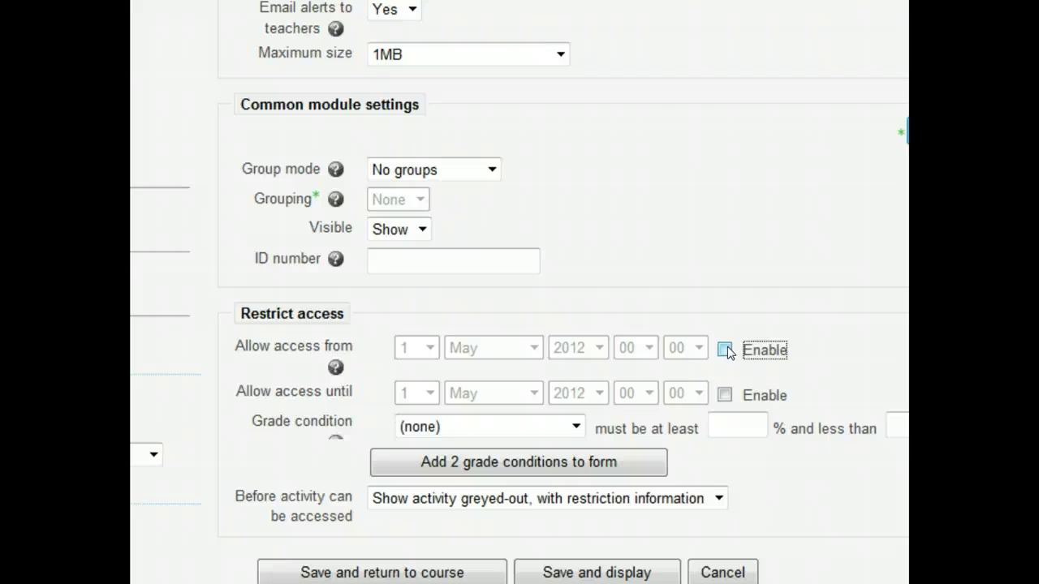
Keep the activity shown greyed-out with restriction information before access, and save the assignment, returning to the course.
{"action": "left_click", "coordinate": [719, 498]}
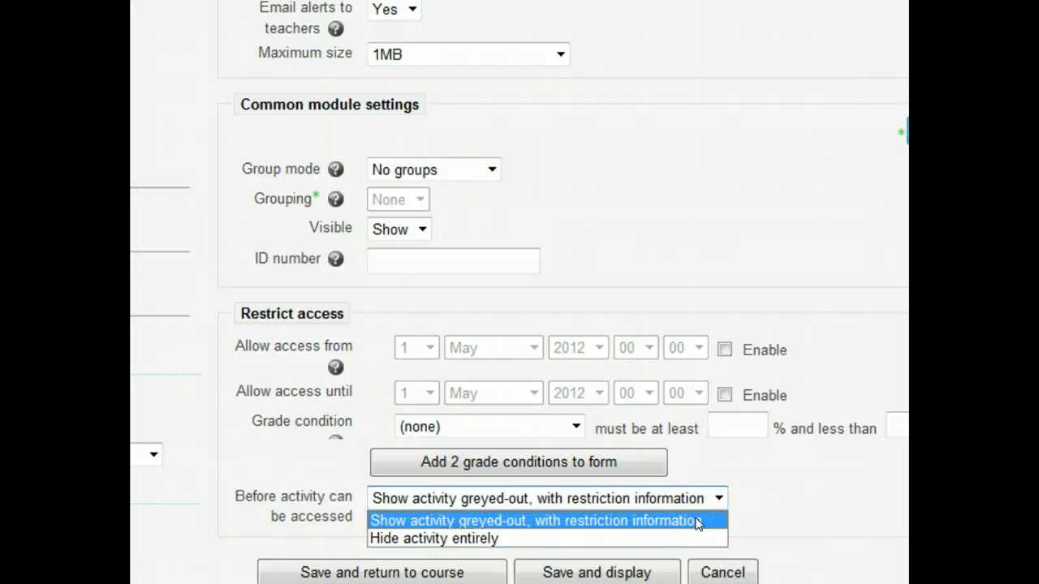
{"action": "left_click", "coordinate": [895, 522]}
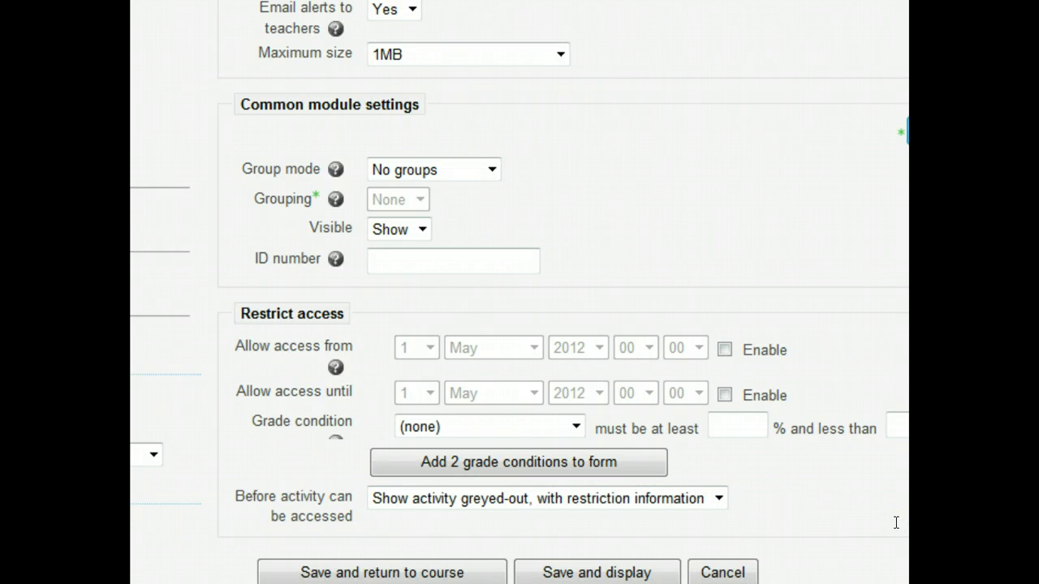
{"action": "scroll", "coordinate": [721, 376], "scroll_direction": "down", "scroll_amount": 1}
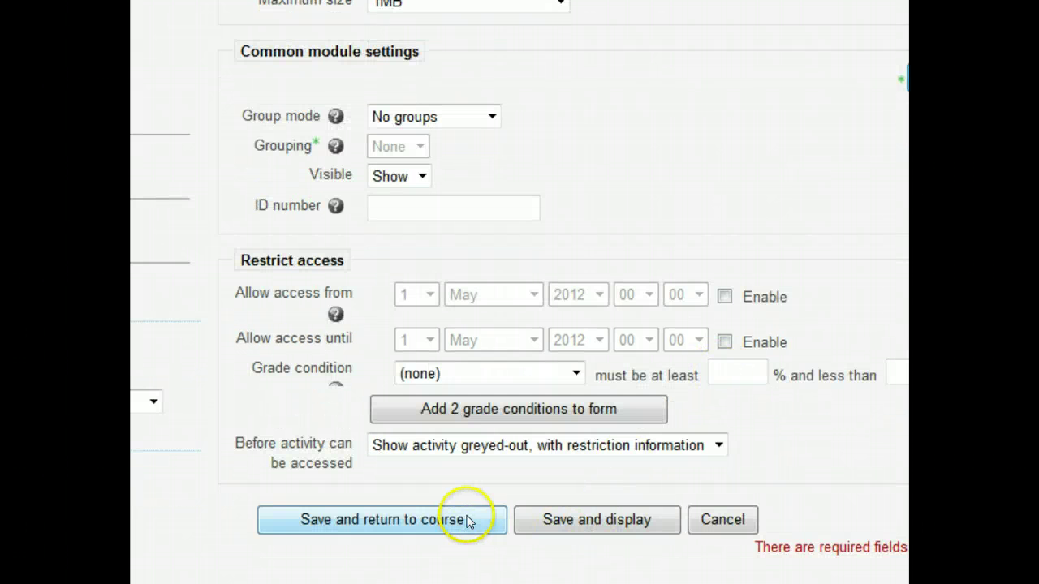
{"action": "left_click", "coordinate": [468, 520]}
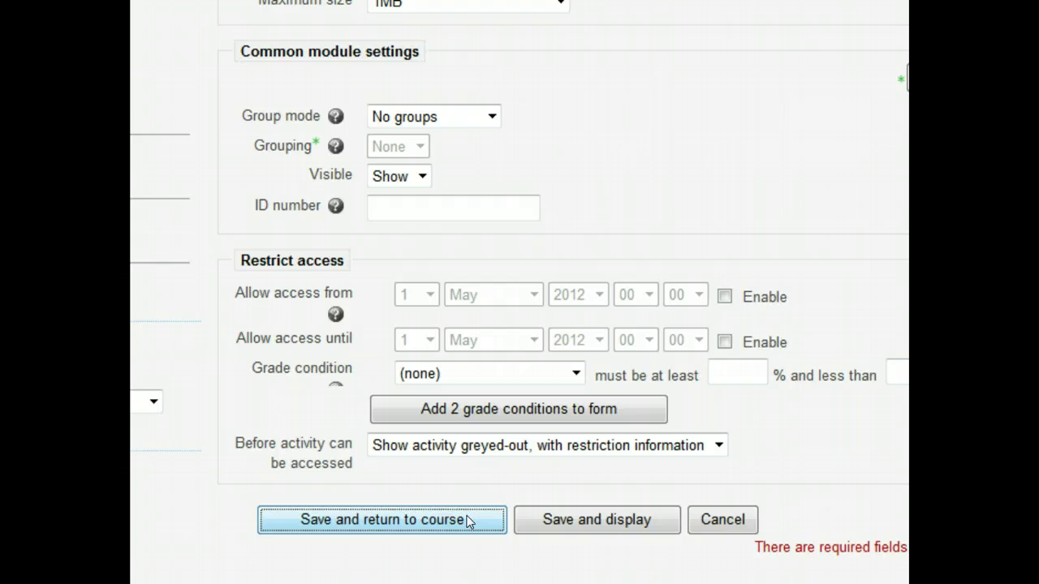
{"action": "left_click", "coordinate": [468, 520]}
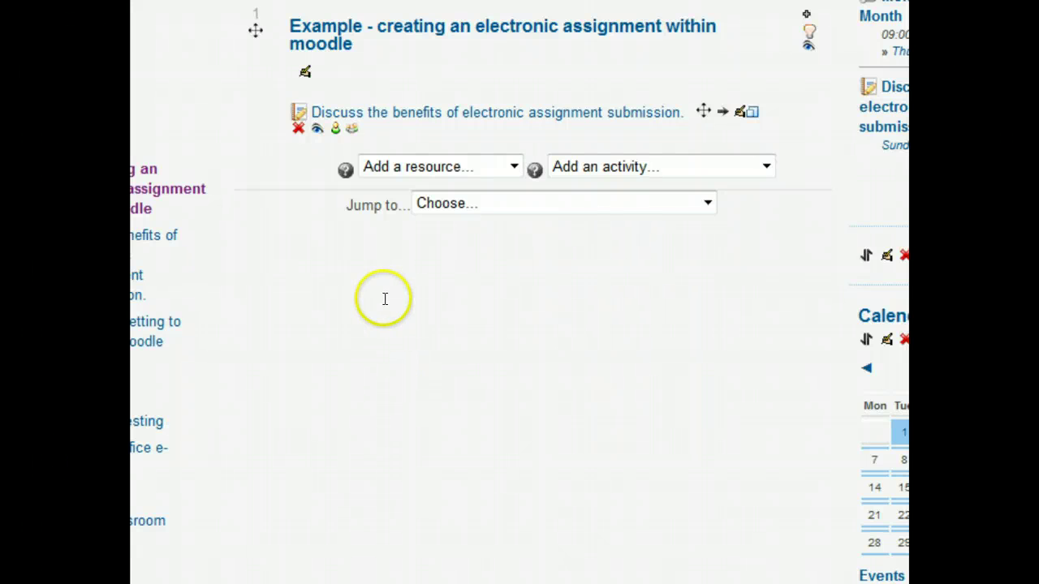
{"action": "scroll", "coordinate": [386, 302], "scroll_direction": "up", "scroll_amount": 5}
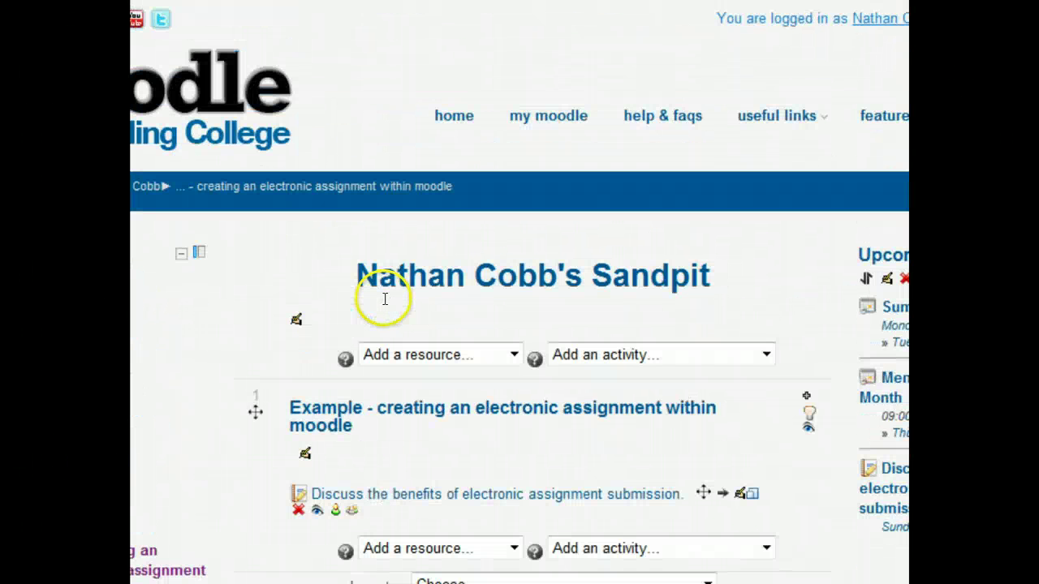
{"action": "left_click", "coordinate": [443, 505]}
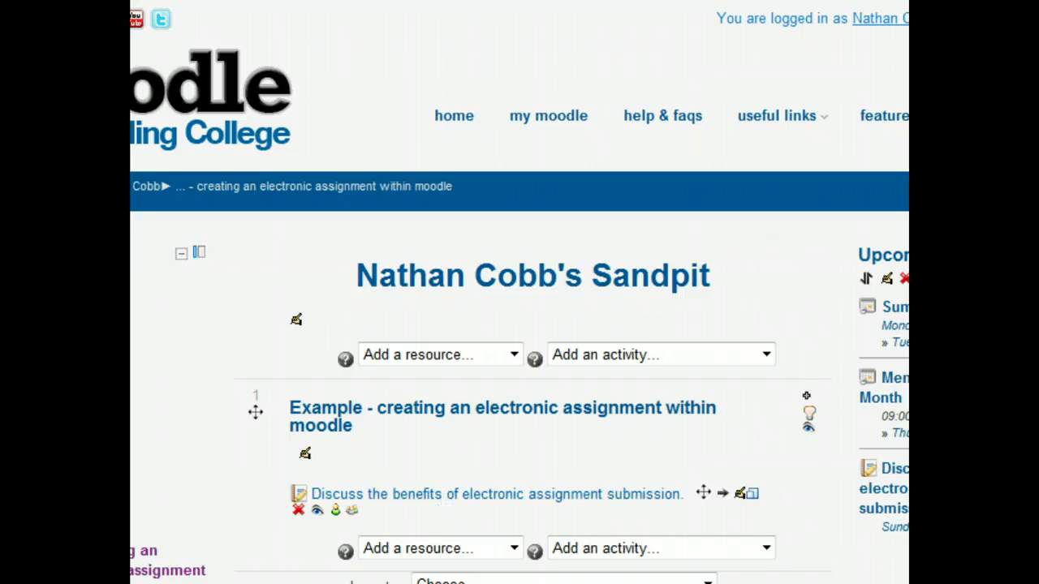